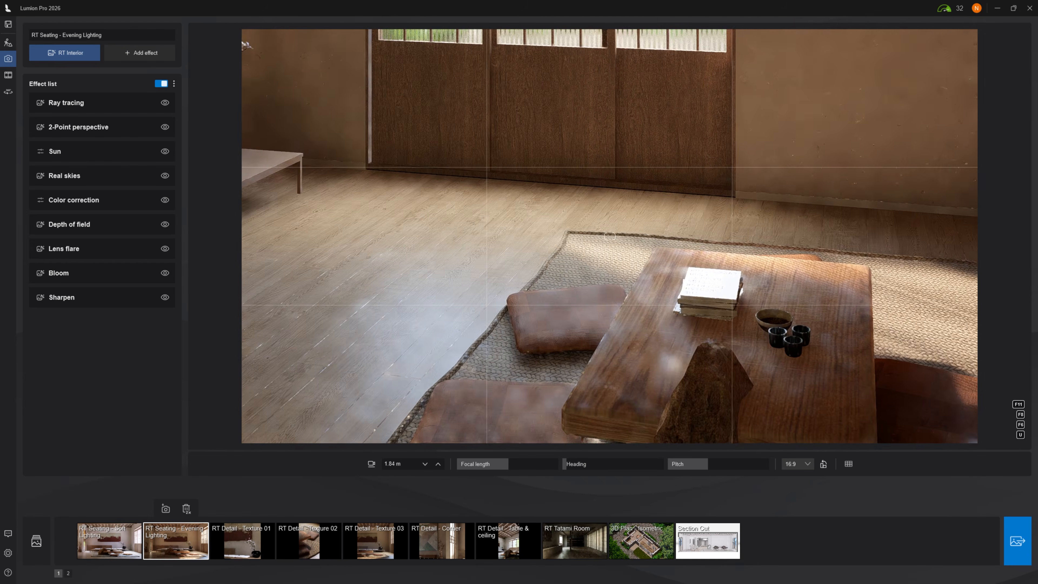
Disable the 2-Point perspective effect on the RT Seating - Evening Lighting photo, comparing the floor view with and without it.
key("s")
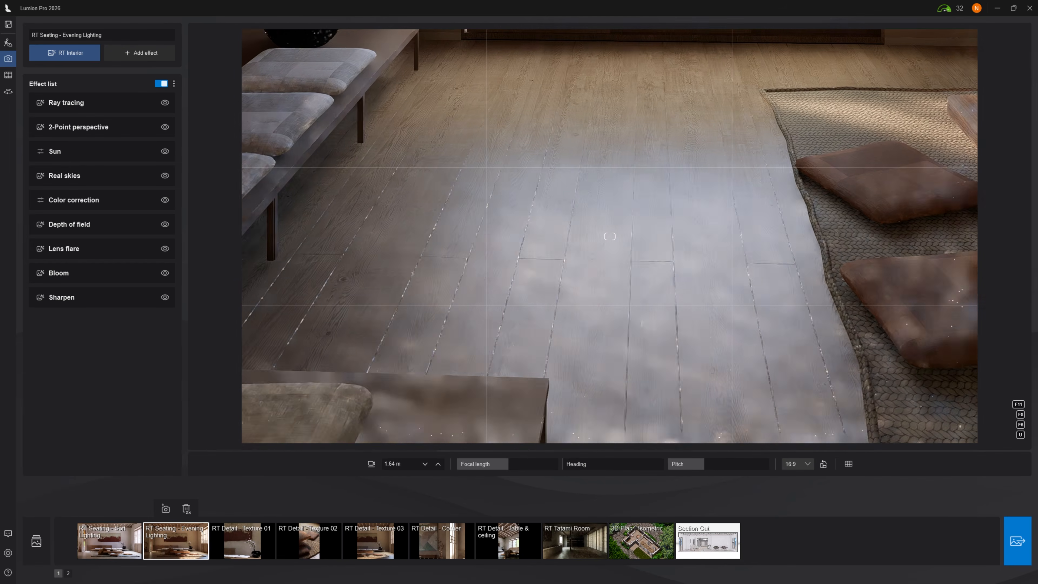
key("w")
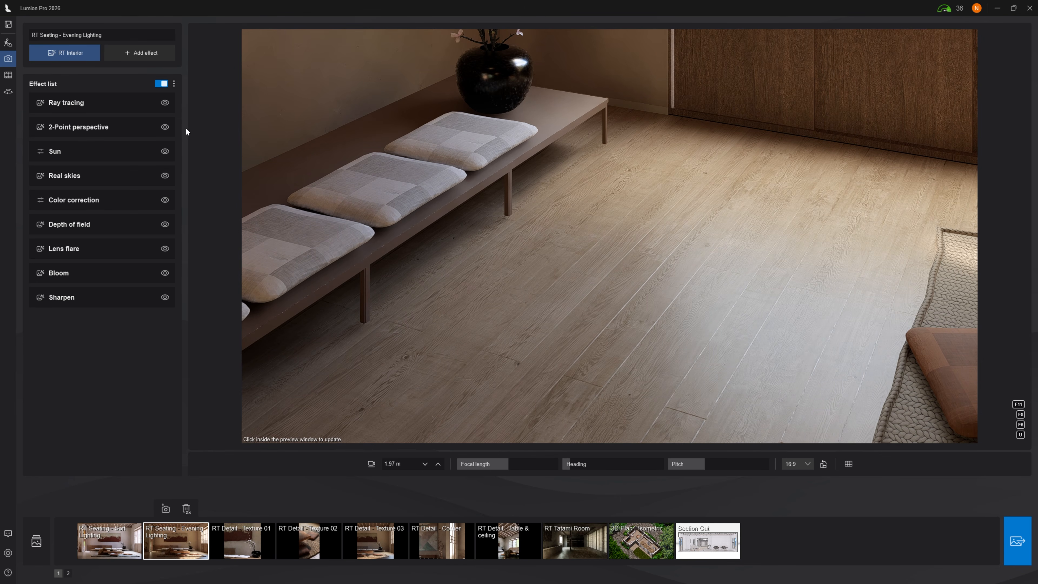
left_click(166, 127)
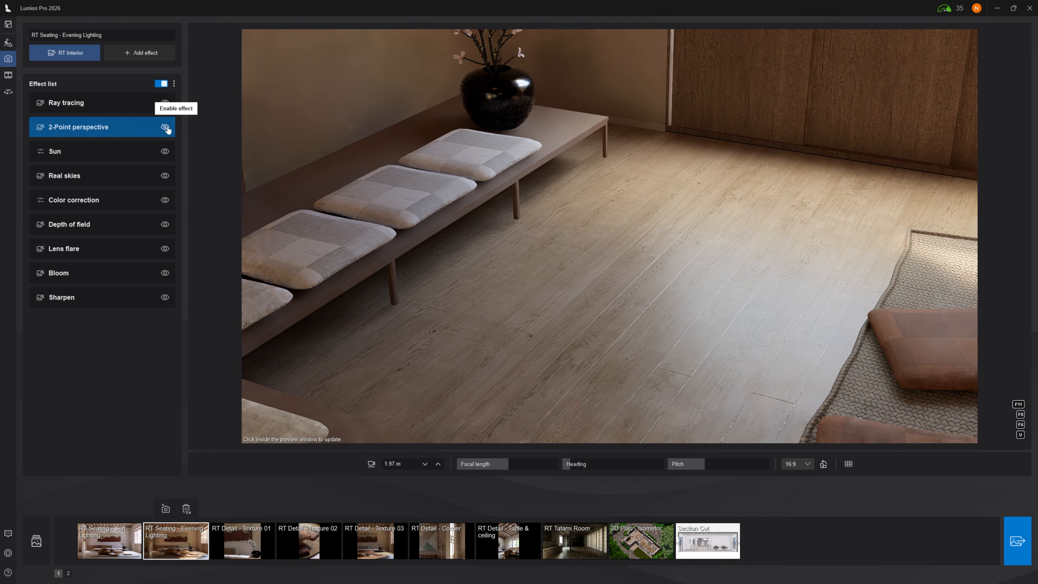
left_click(165, 127)
right_click_drag(405, 170, 413, 133)
key("s")
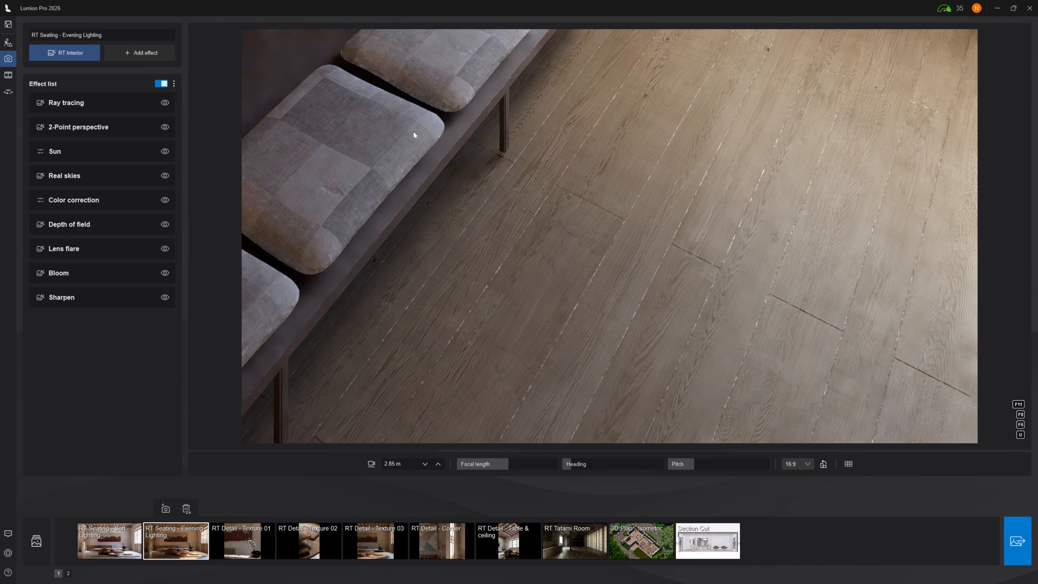
left_click(165, 127)
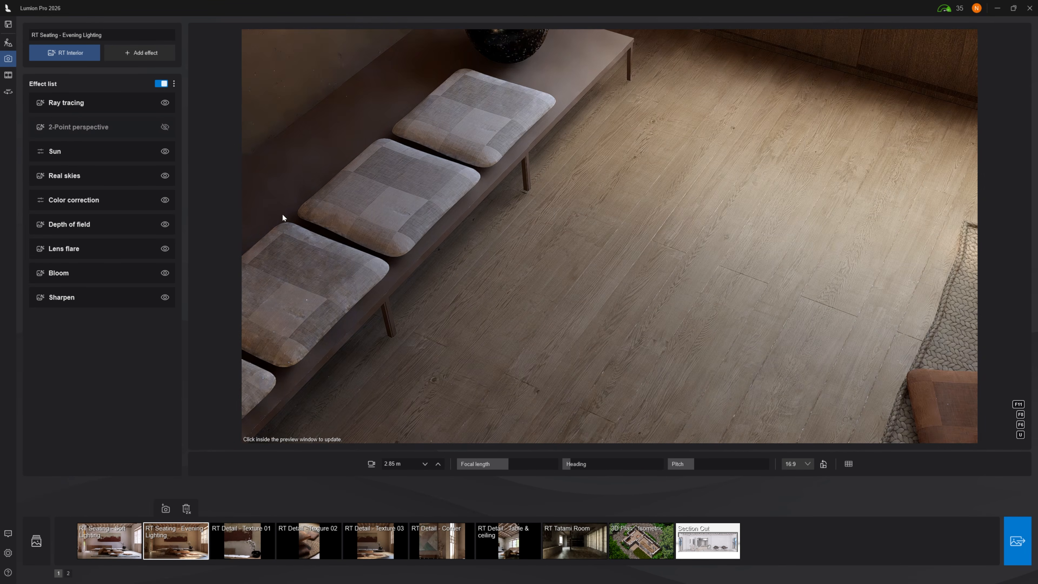
Switch to Build with effects mode and frame the wooden floor beside the cushioned bench.
mouse_move(2, 39)
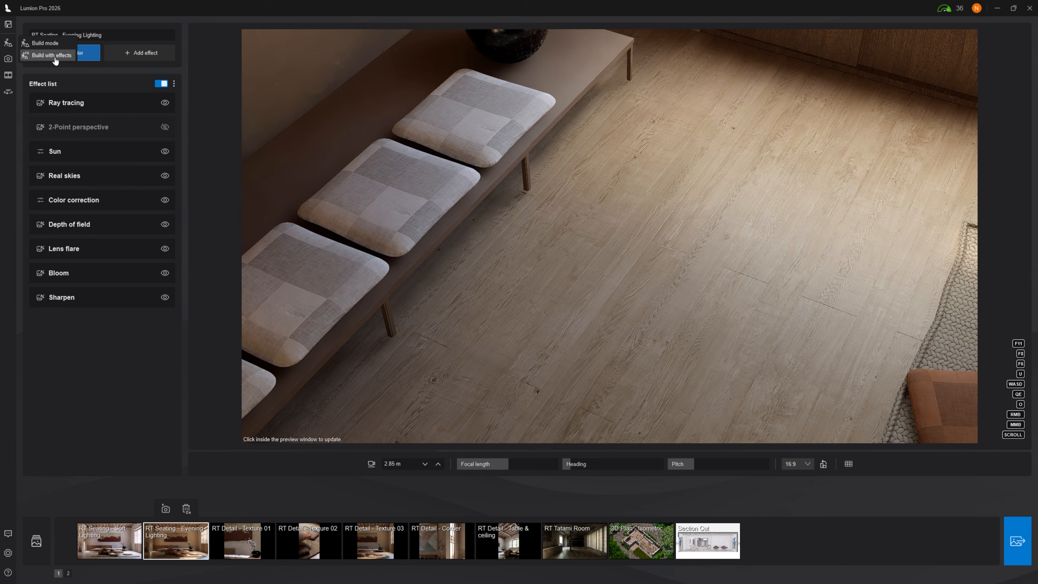
left_click(325, 165)
key("s")
right_click_drag(498, 212, 637, 123)
key("a")
mouse_move(519, 291)
right_mouse_down()
mouse_move(609, 364)
mouse_move(555, 399)
mouse_move(461, 286)
mouse_move(600, 296)
mouse_move(650, 288)
mouse_move(421, 286)
mouse_move(339, 274)
mouse_move(327, 196)
mouse_move(329, 261)
mouse_move(519, 300)
right_mouse_up()
key("d")
key("a")
key("d")
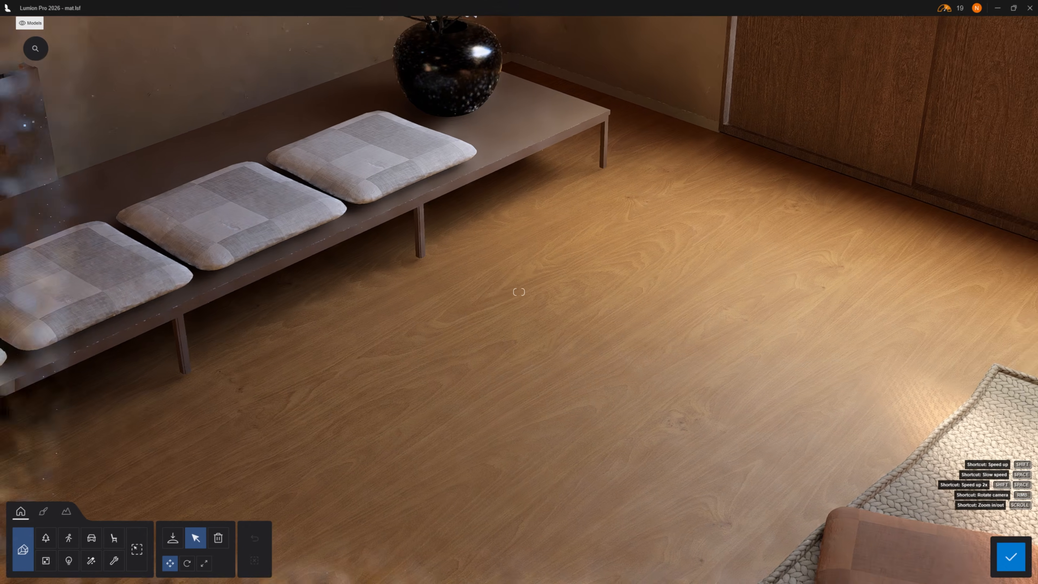
Select the M_Flooring_01 surface and try several seamless wood materials on it, including Wood 016.
right_click_drag(519, 292, 727, 291)
key("a")
right_click_drag(96, 461, 132, 460)
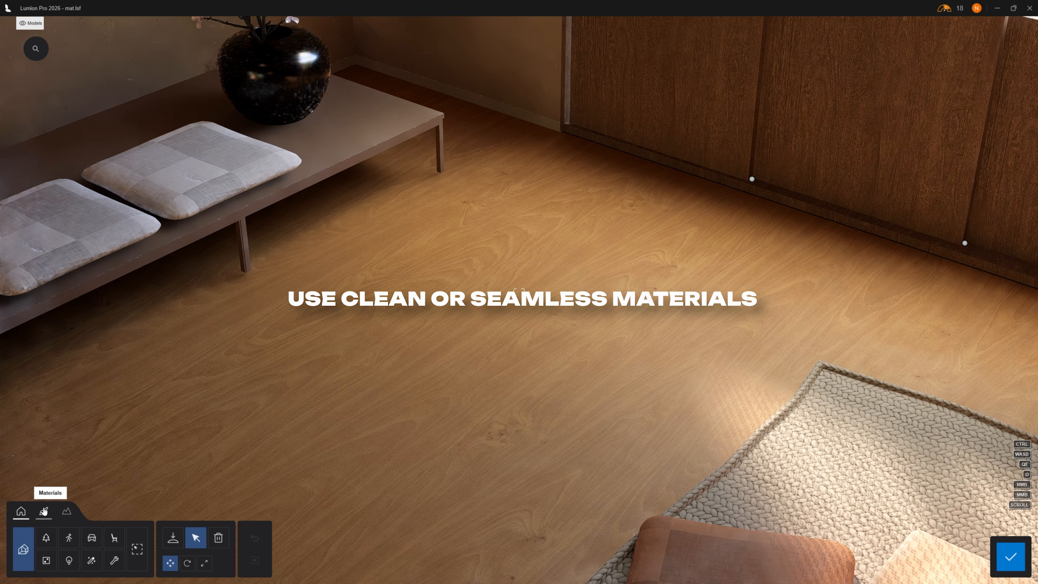
left_click(301, 425)
mouse_move(91, 246)
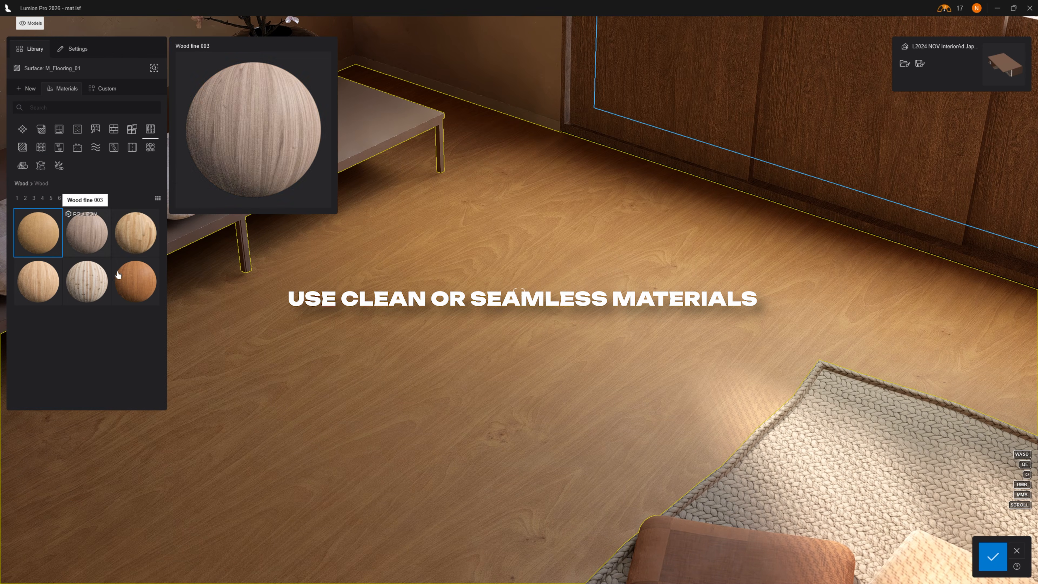
left_click(119, 276)
scroll(87, 294, "up", 1)
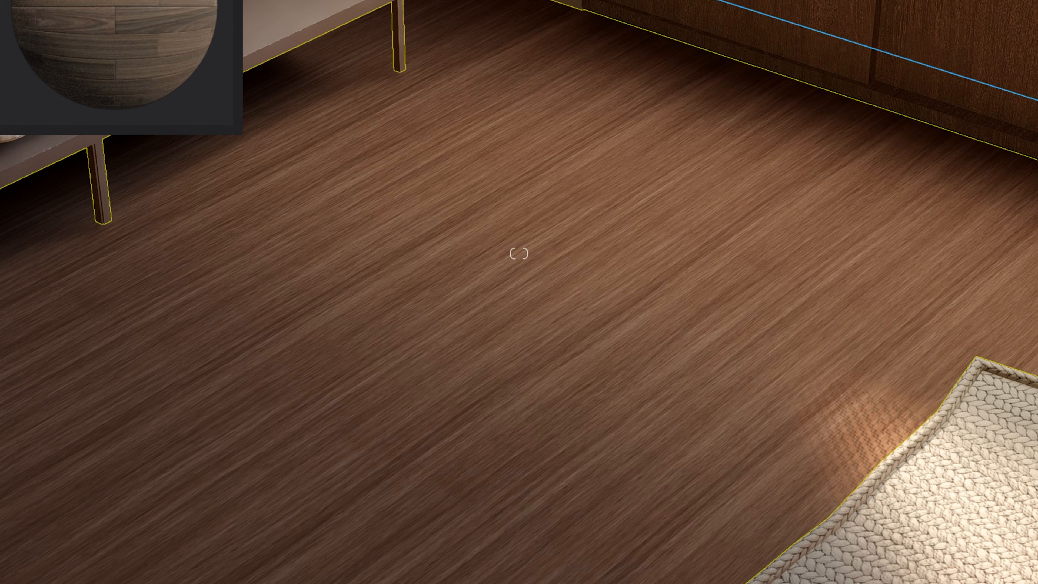
left_click(87, 282)
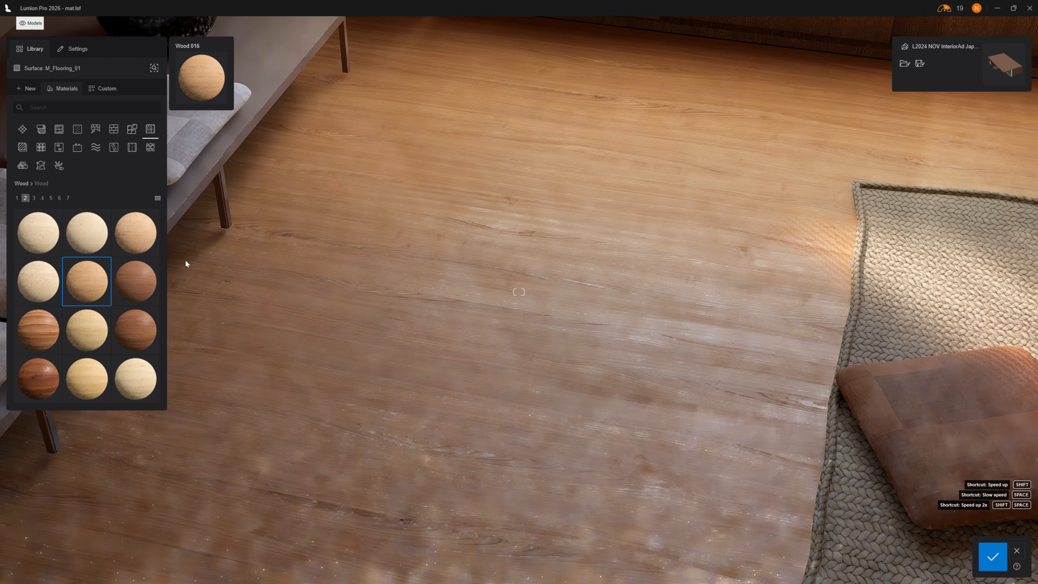
left_click(132, 229)
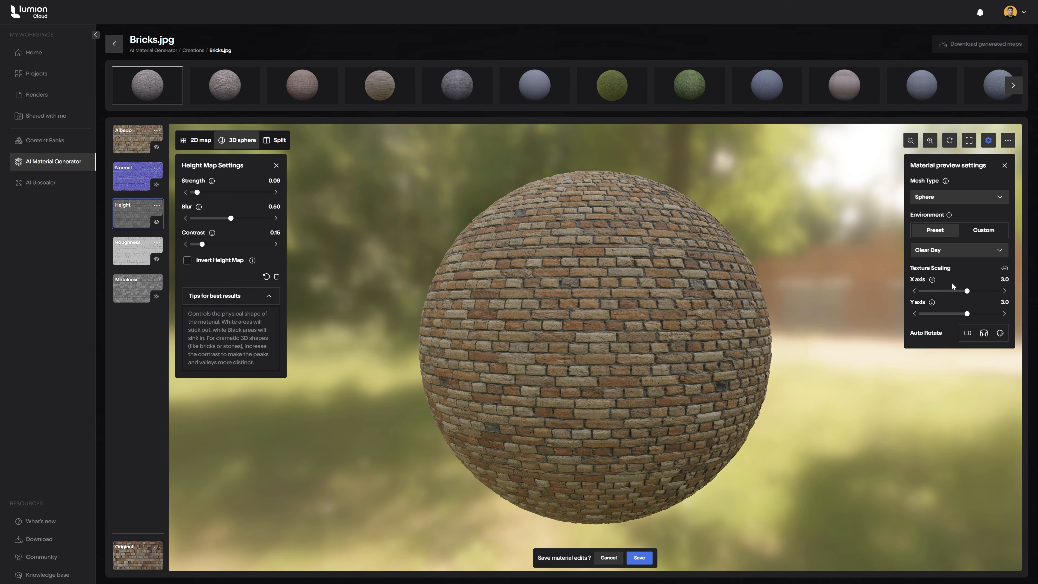
In Lumion Cloud's AI Material Generator, reduce the texture scaling of the Bricks.jpg preview and rotate the sphere.
left_click(964, 291)
left_click_drag(962, 292, 954, 292)
left_click_drag(782, 291, 528, 280)
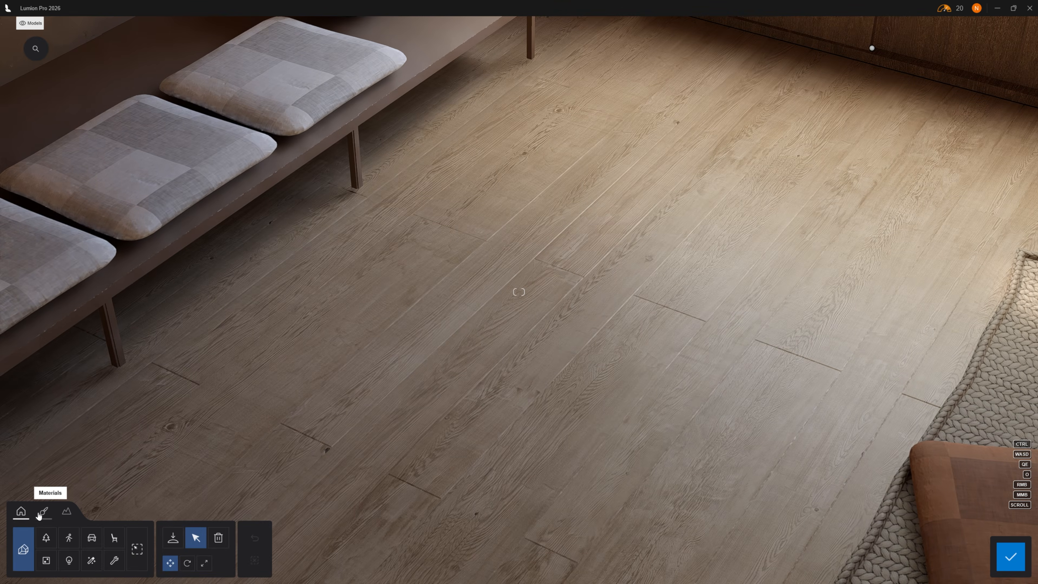
Select the M_Flooring_01 floor surface for material editing and open the Wood subfolder of the wood material library.
left_click(41, 516)
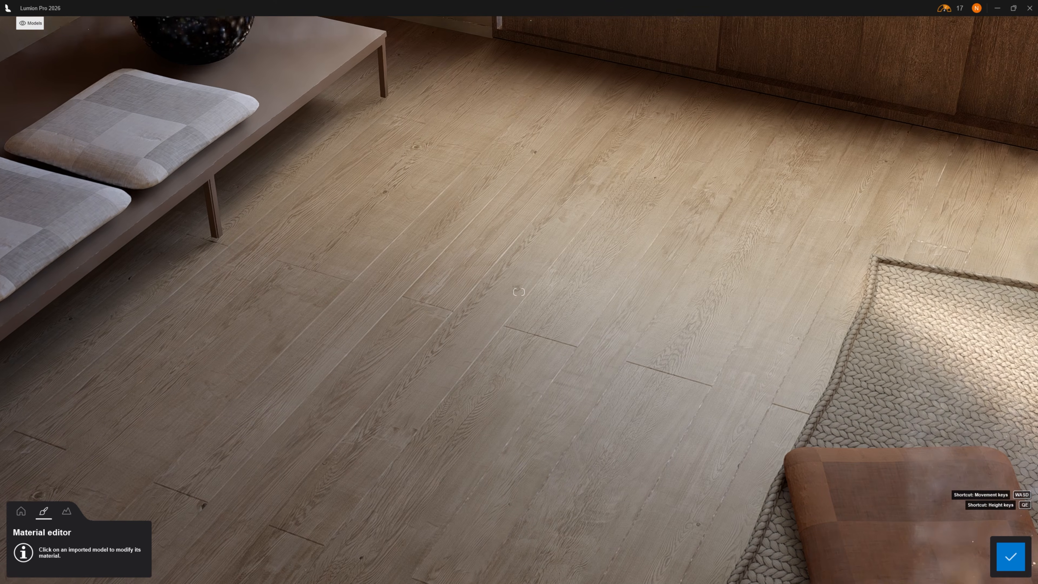
left_click(495, 290)
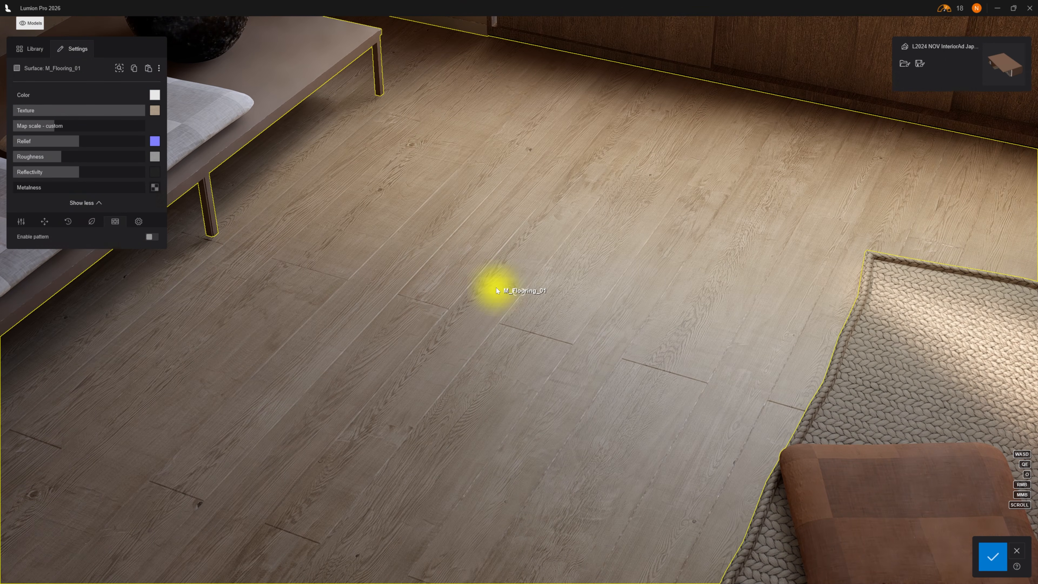
left_click(41, 50)
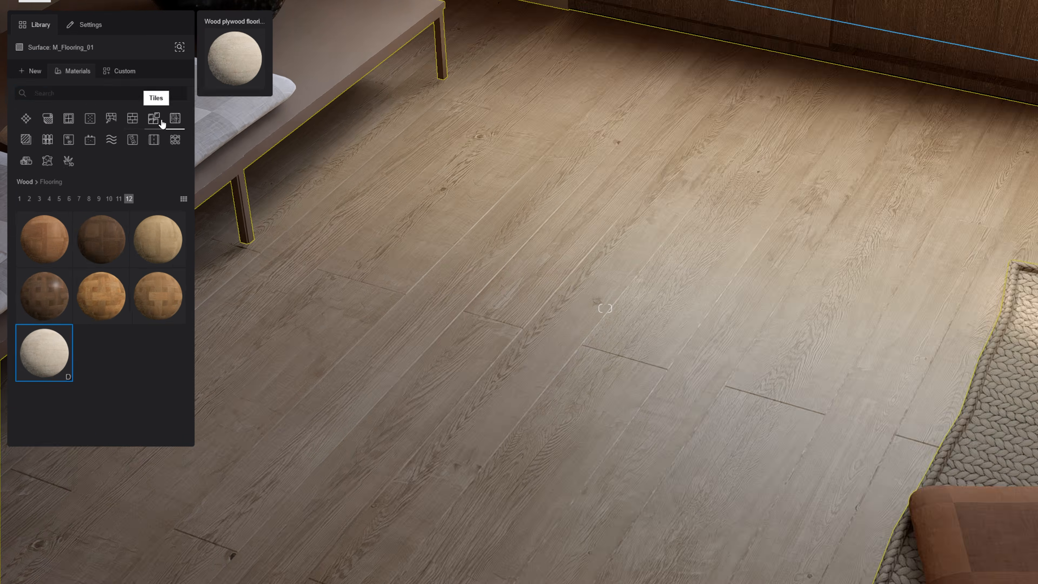
left_click(131, 128)
left_click(150, 128)
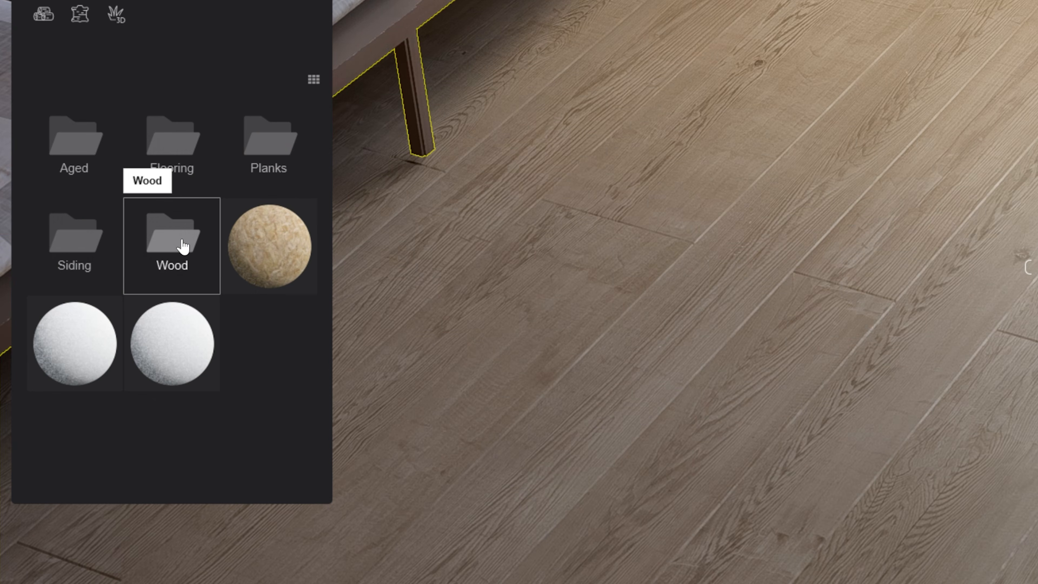
left_click(183, 246)
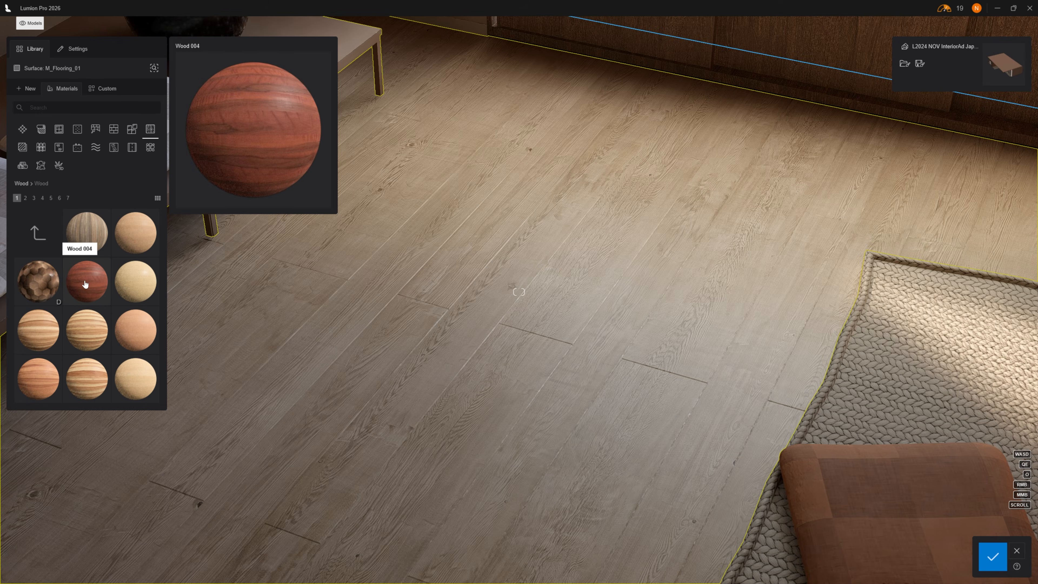
Try light wood materials such as Wood 005 on the floor, and apply Wood fine 002.
left_click(130, 255)
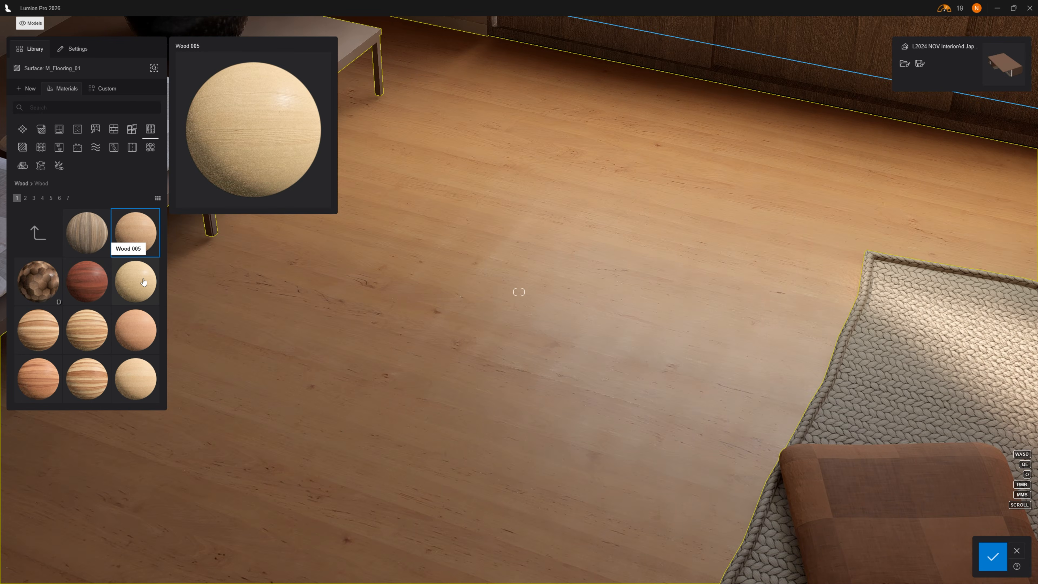
left_click(132, 284)
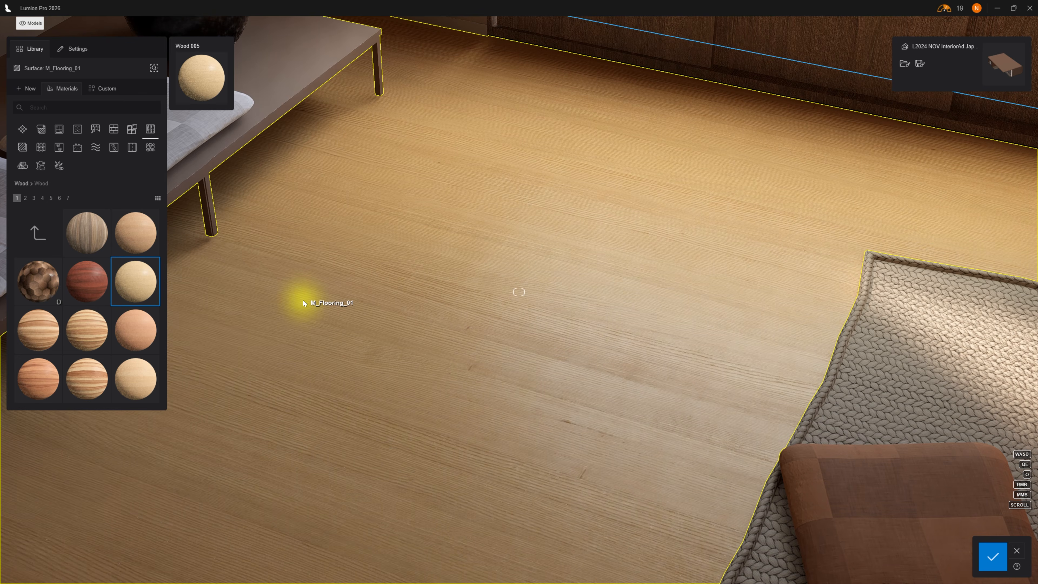
scroll(84, 303, "down", 5)
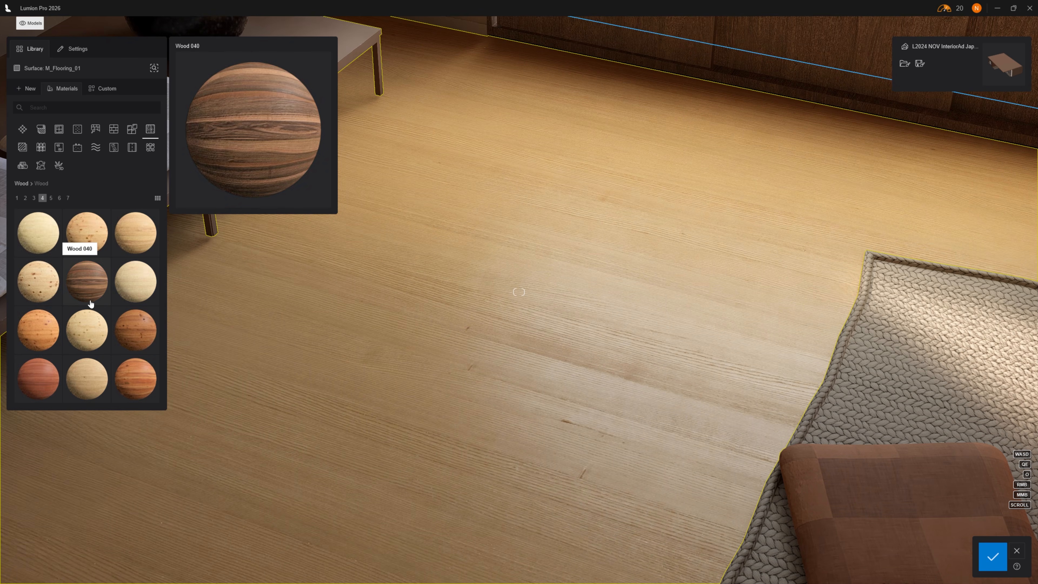
scroll(90, 303, "down", 1)
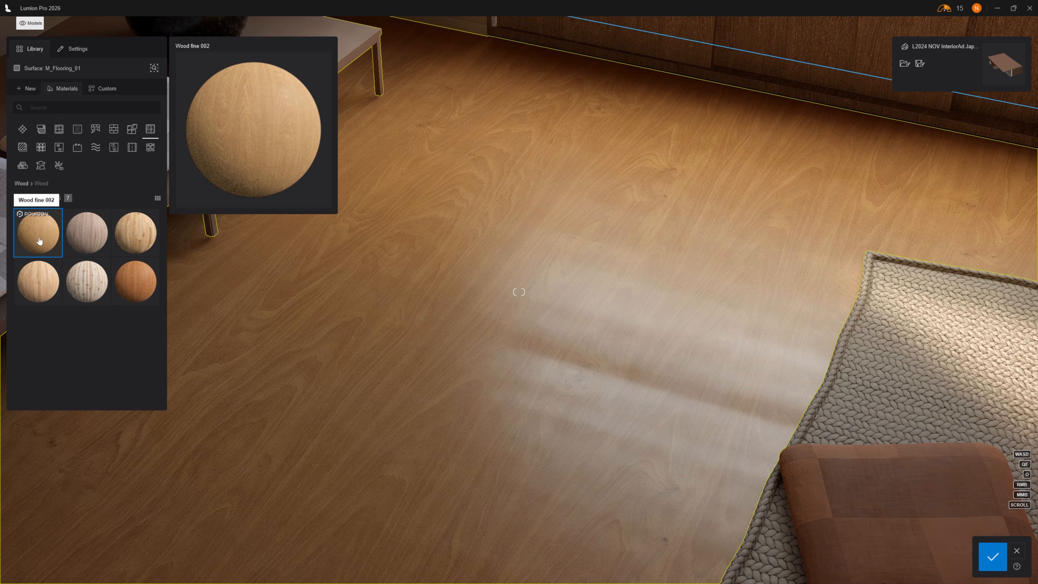
right_click_drag(332, 261, 332, 241)
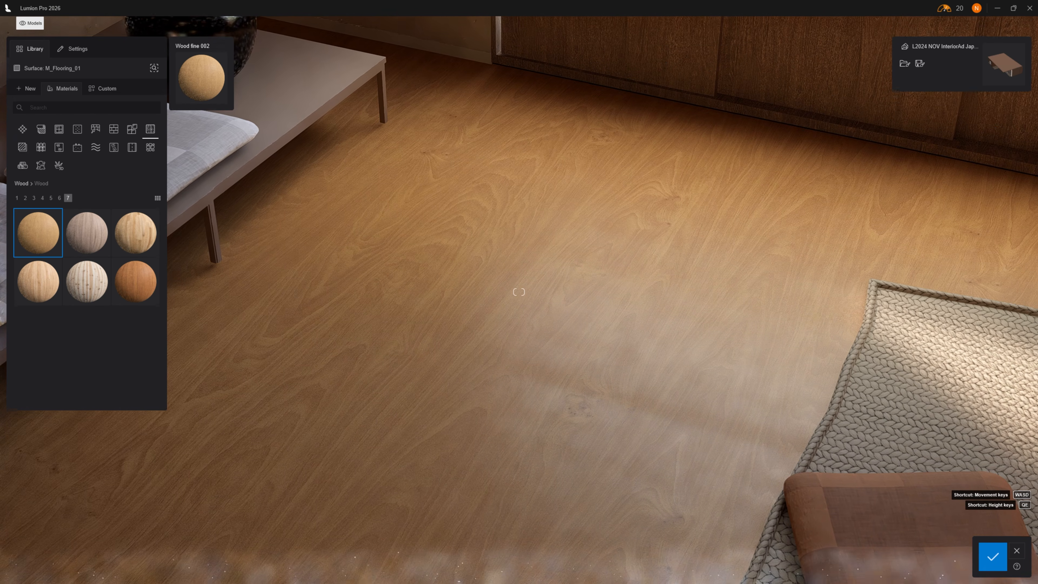
Set the floor material's roughness to 80 and inspect the reflections on the floor.
left_click(39, 227)
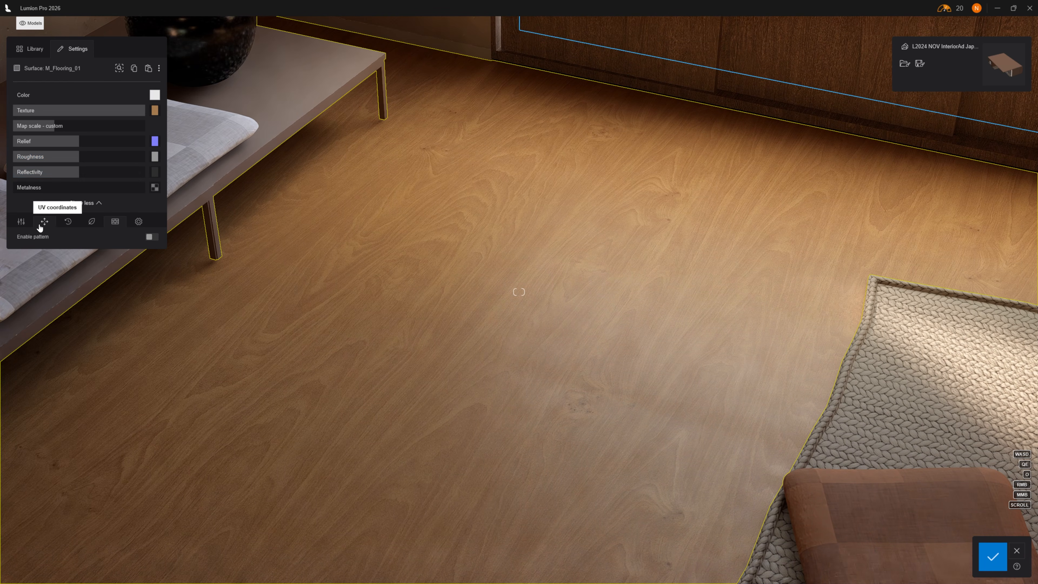
left_click(22, 222)
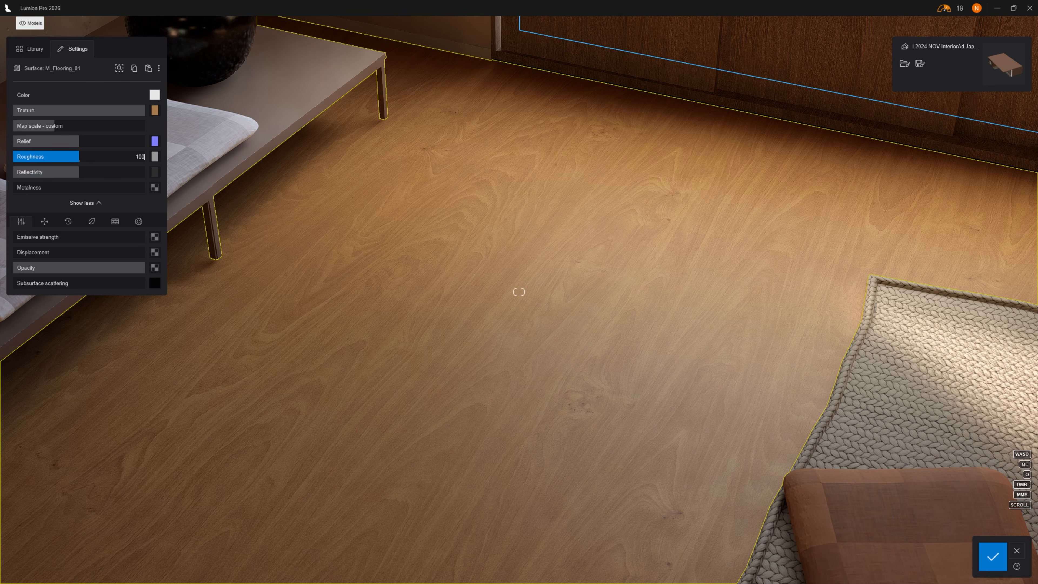
key("BackSpace")
key("BackSpace")
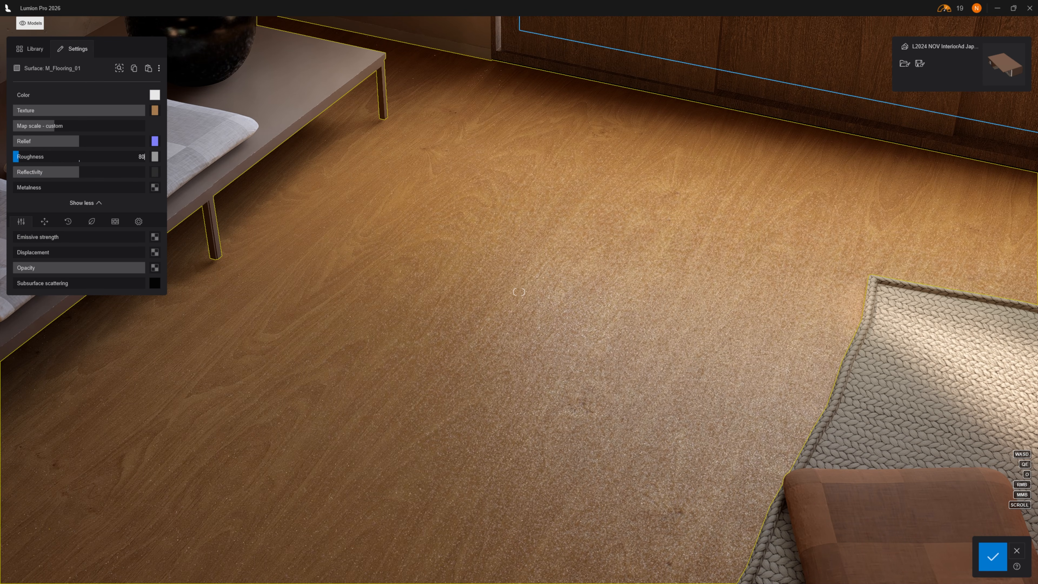
key("Return")
right_click_drag(363, 237, 386, 221)
key("a")
key("d")
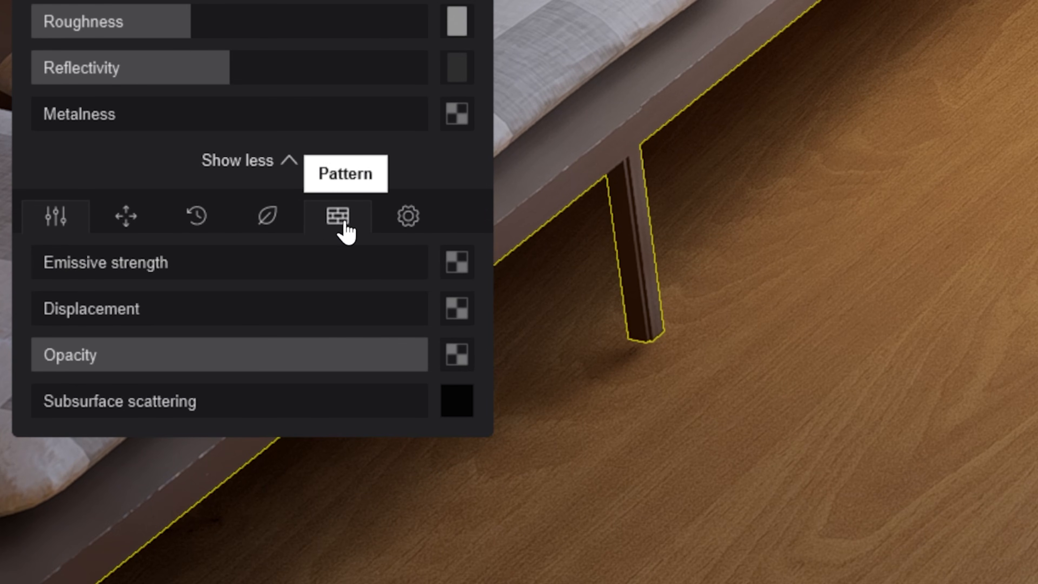
Enable the pattern option for the M_Flooring_01 floor material and view the tiled floor.
left_click(337, 222)
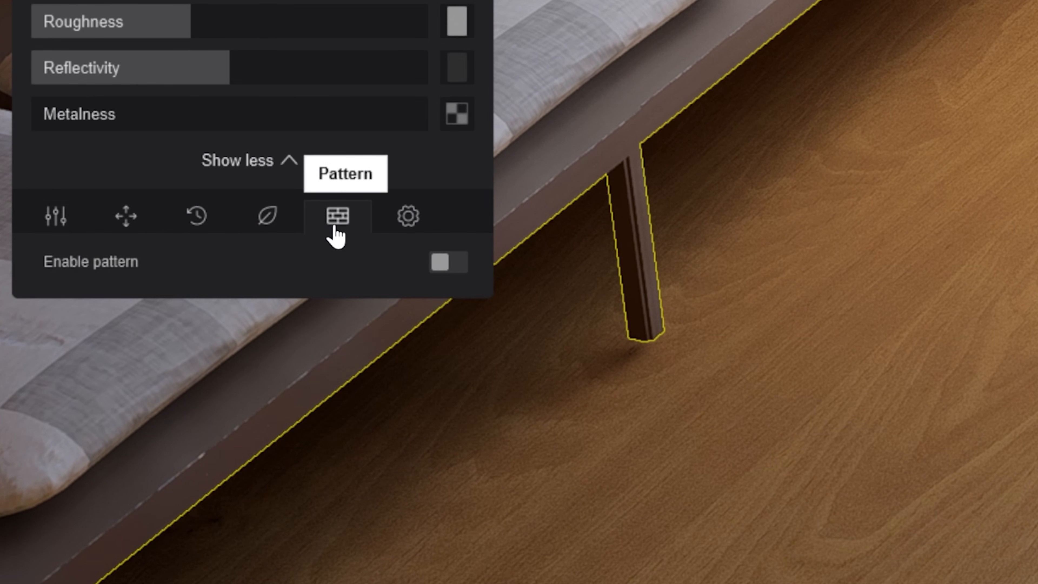
left_click(458, 269)
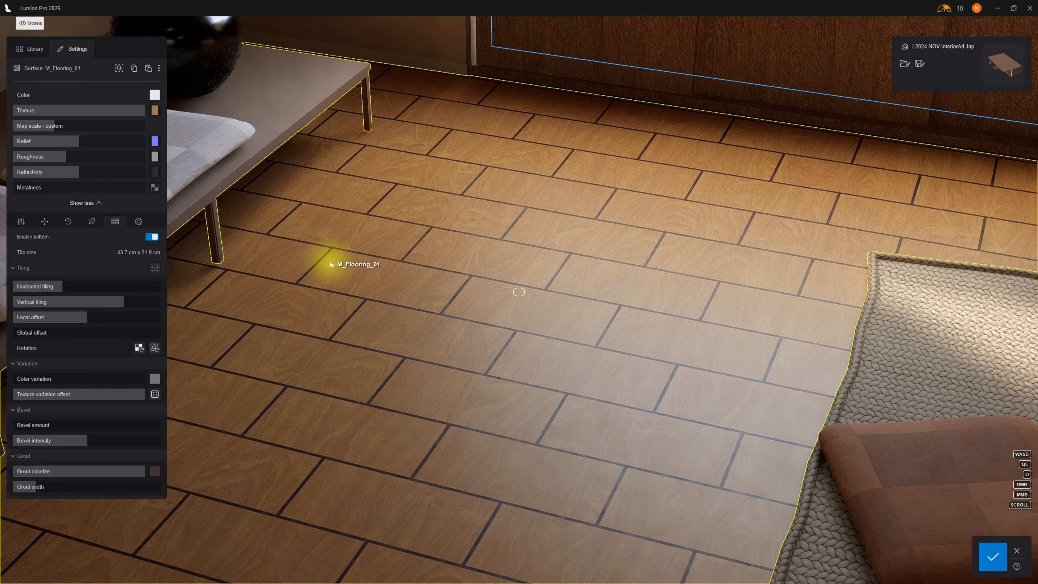
right_click_drag(798, 416, 640, 412)
key("d")
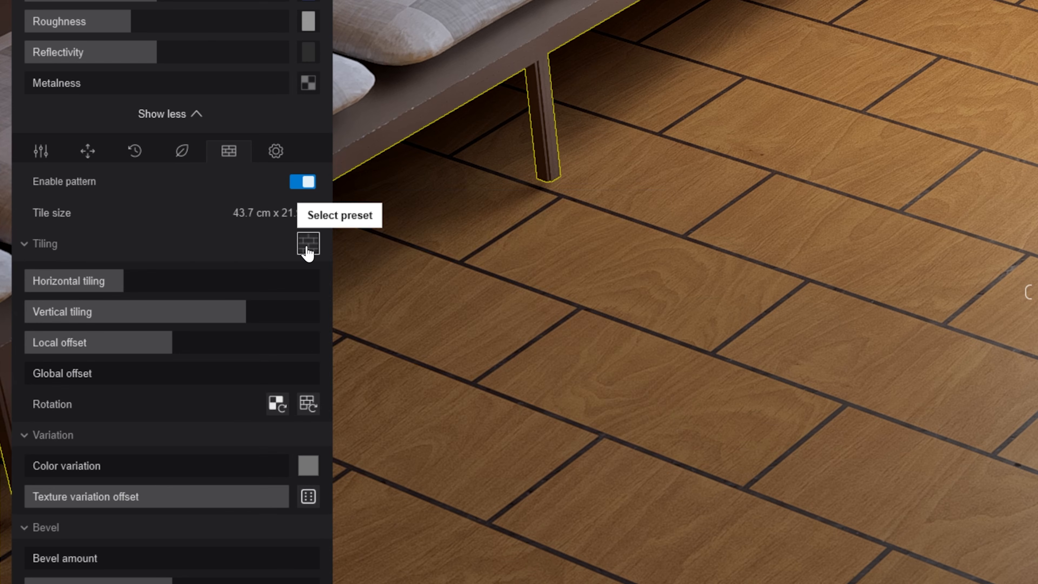
Compare tiling presets on the floor, including Basket weave, hexagons and Running bond 1, and apply the third running bond variant.
left_click(154, 272)
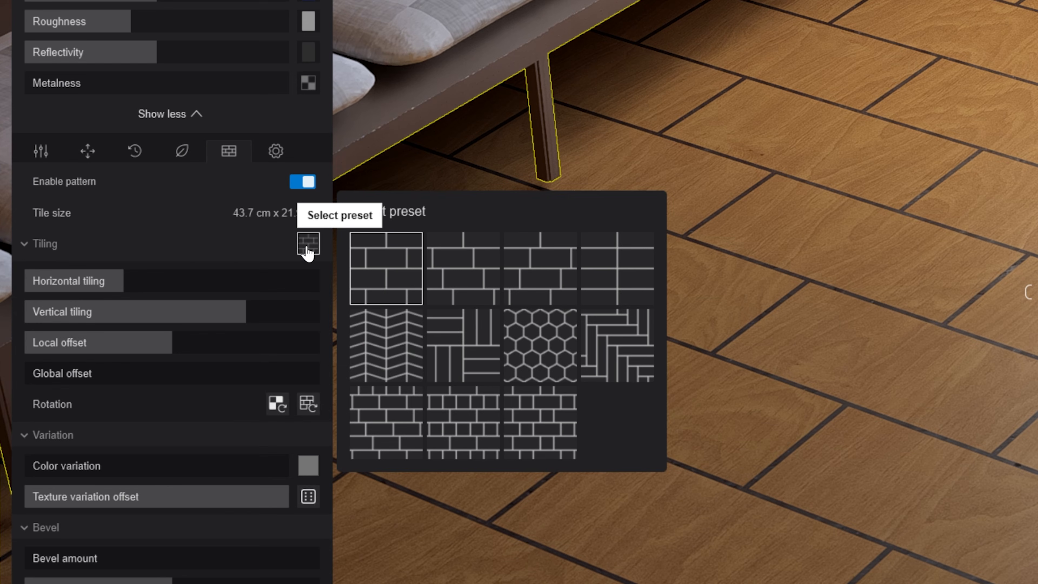
left_click(461, 259)
left_click(530, 264)
left_click(478, 356)
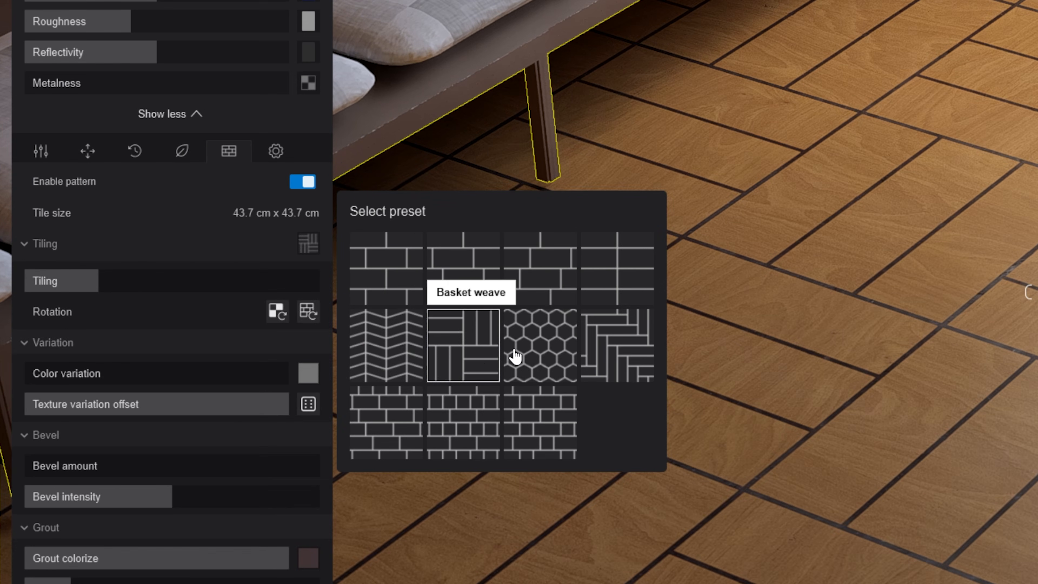
left_click(546, 355)
left_click(597, 290)
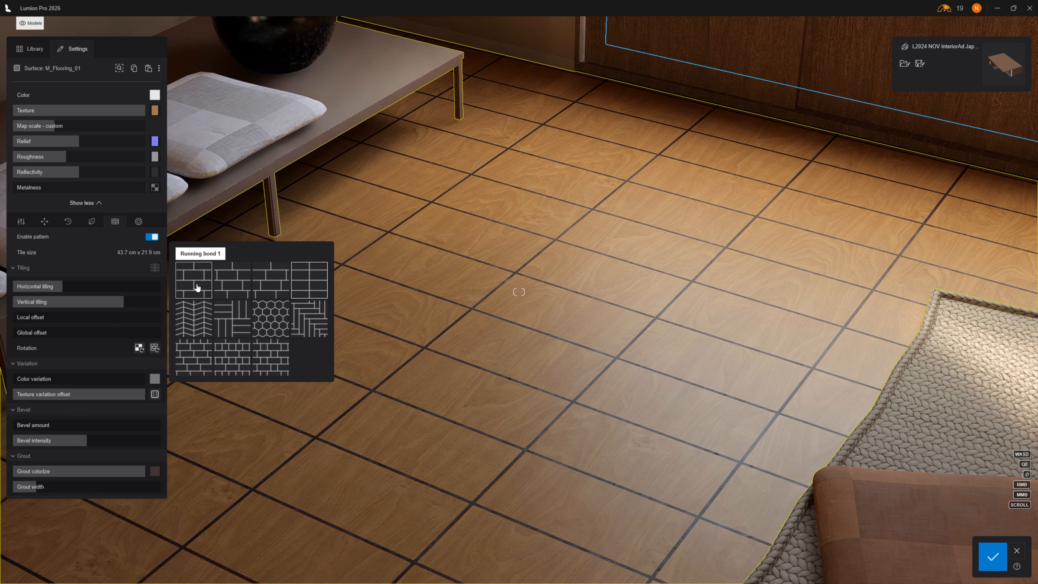
left_click(195, 287)
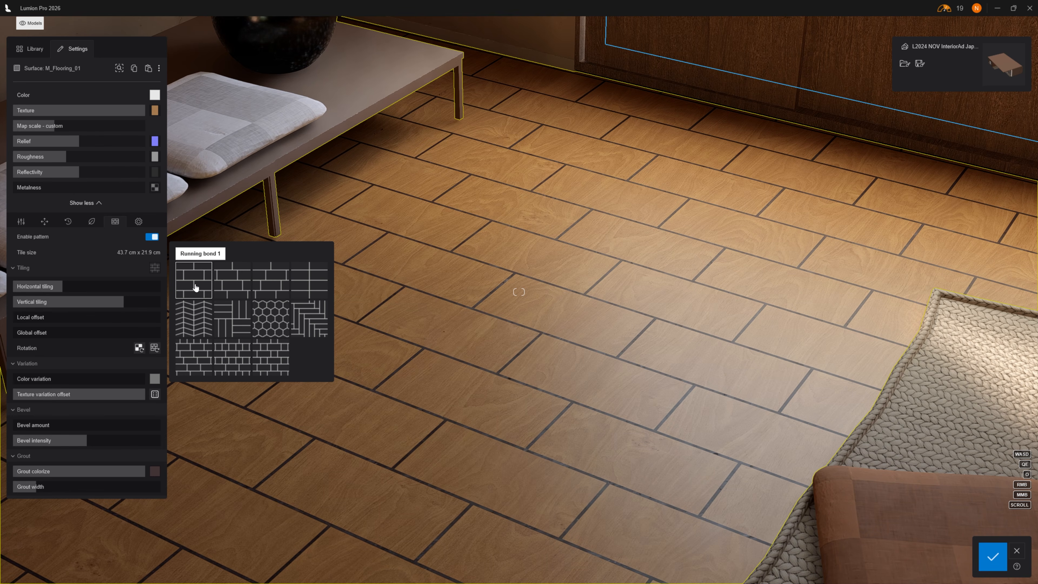
left_click(278, 285)
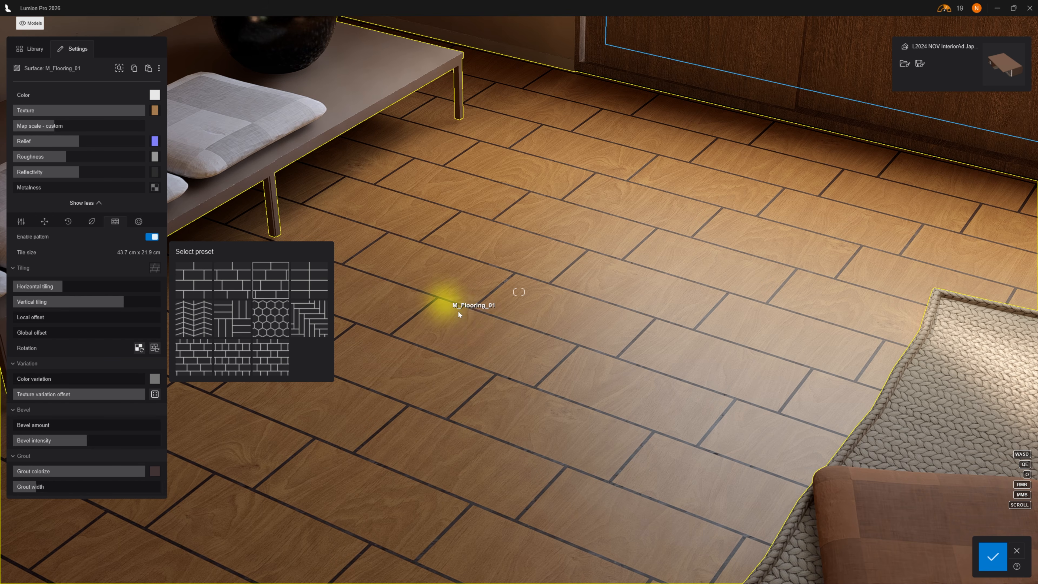
Rotate the running bond pattern on the floor by 90 degrees and check the new plank direction.
left_click(470, 310)
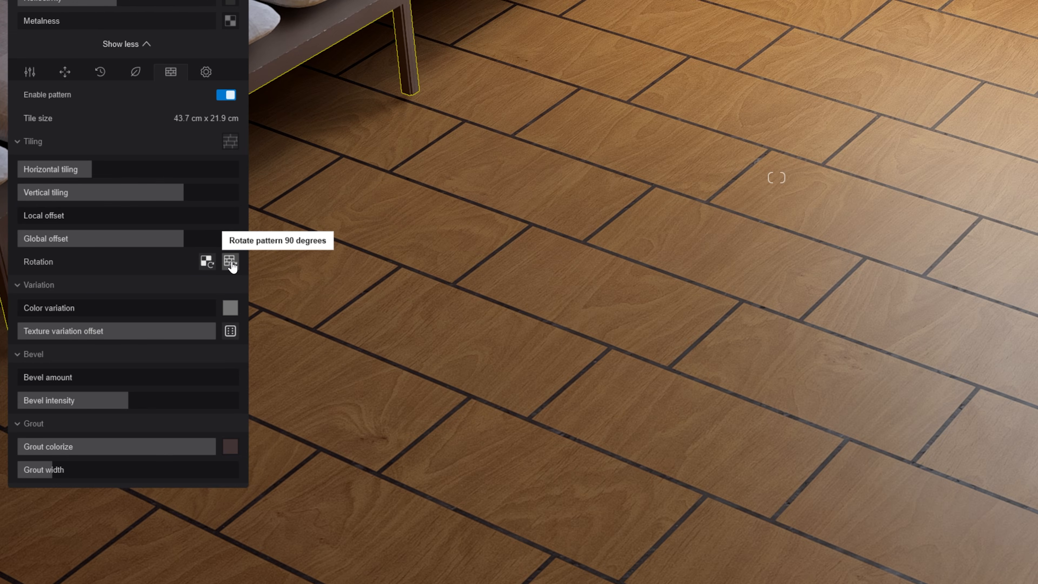
left_click(310, 278)
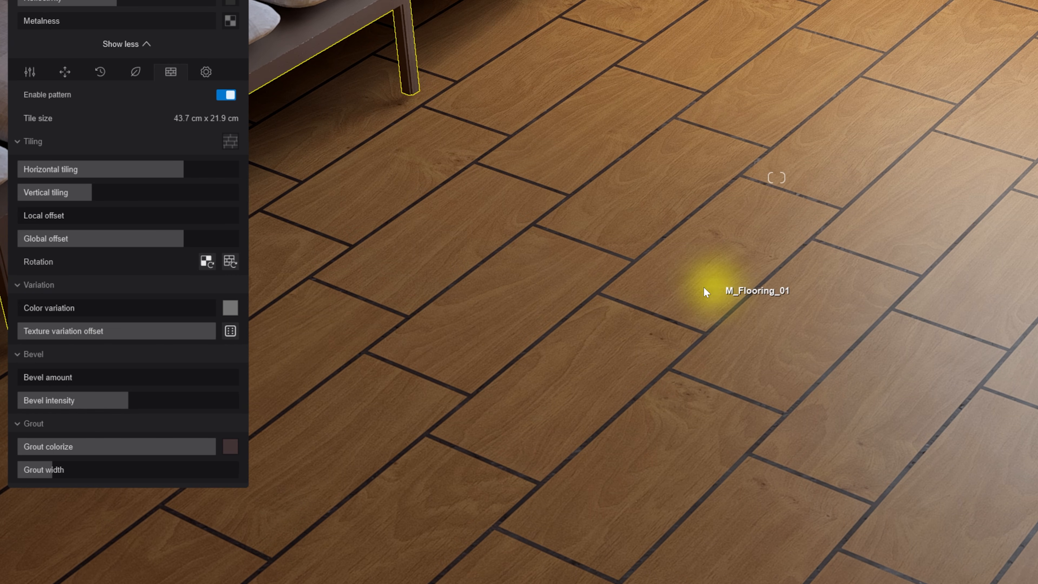
right_click_drag(588, 287, 548, 338)
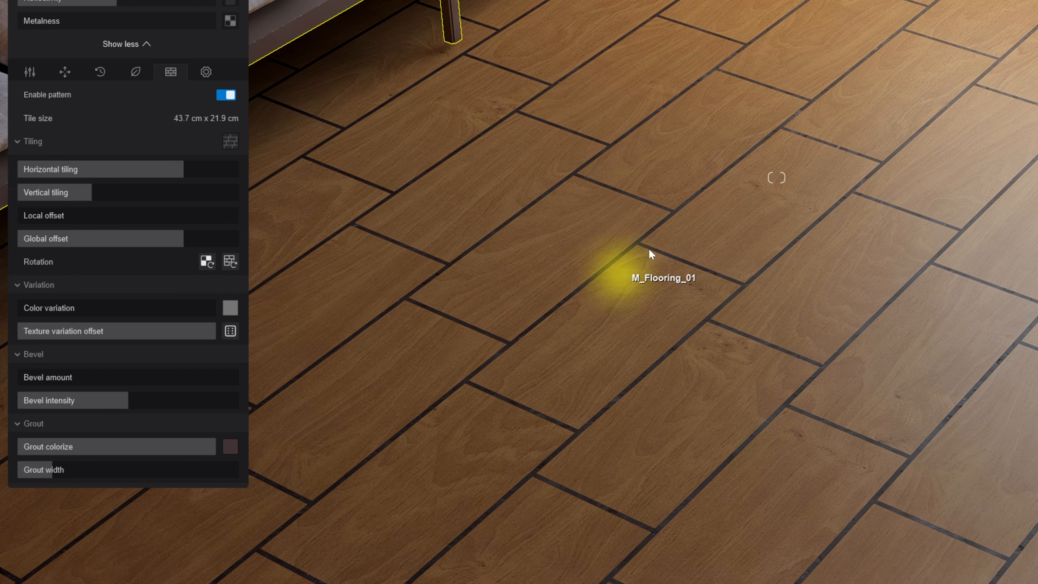
right_click_drag(567, 231, 772, 344)
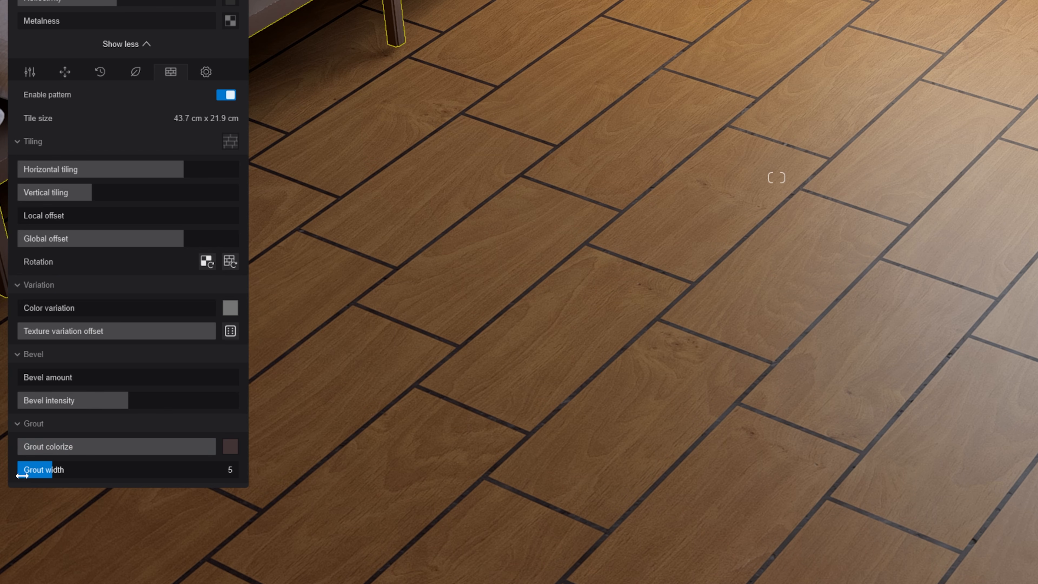
Narrow the grout between the floor tiles to a thin line and adjust its dark grout color.
left_click_drag(39, 471, 24, 475)
right_click_drag(577, 330, 591, 326)
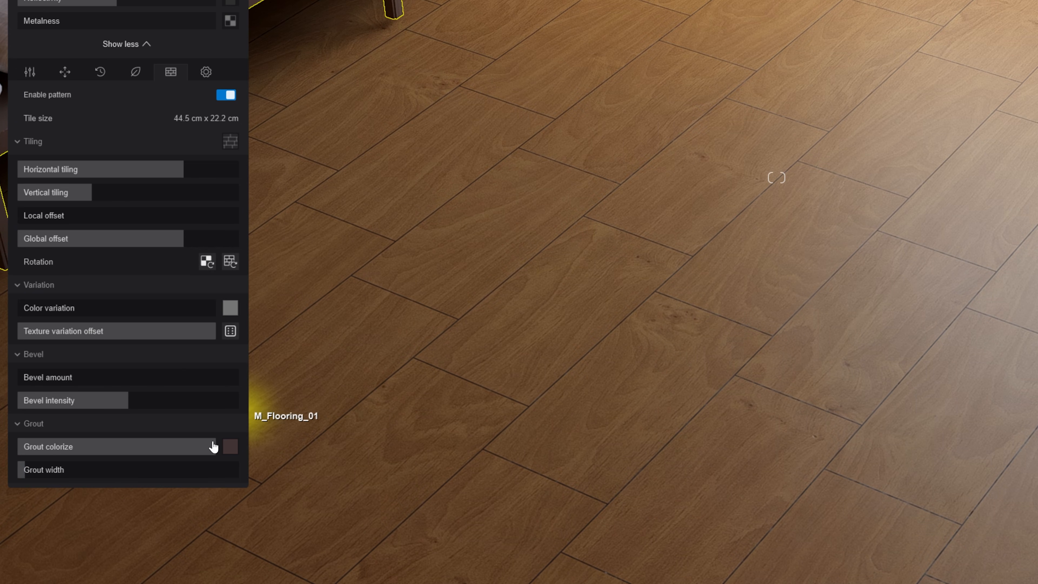
left_click(228, 447)
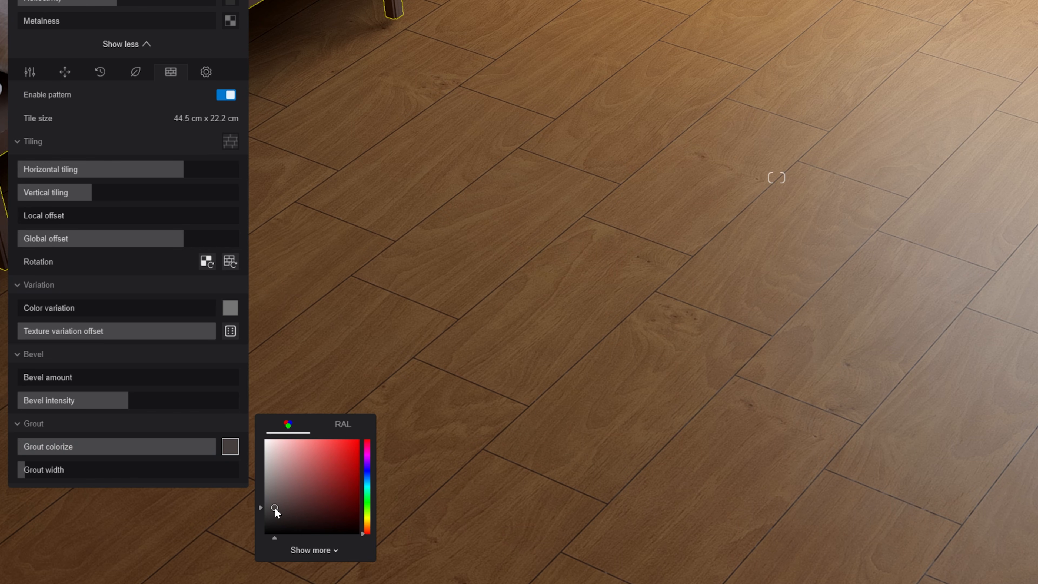
left_click(178, 424)
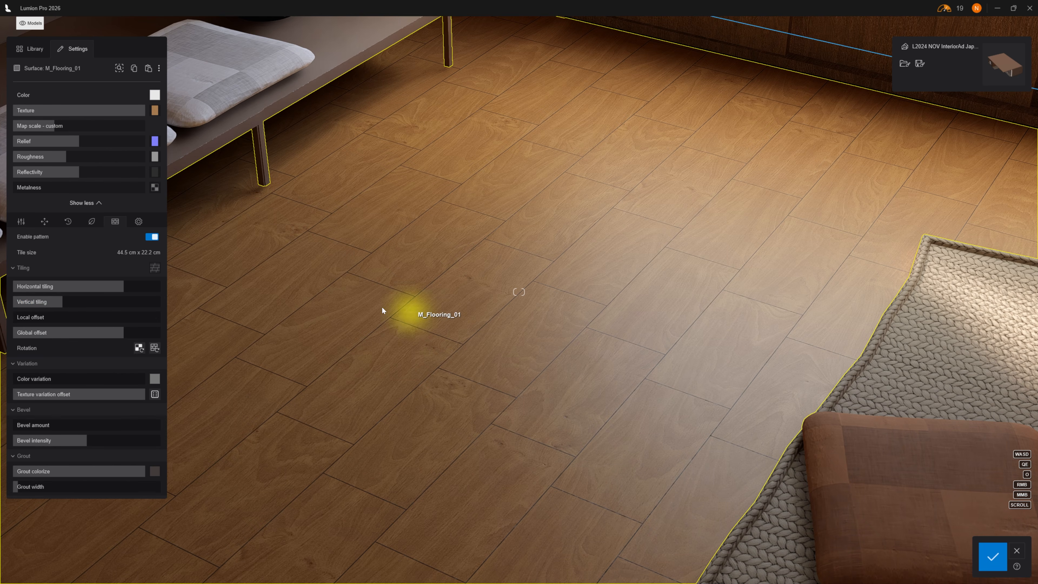
Raise the horizontal tiling to its maximum and lower the vertical tiling for 89.0 cm x 17.7 cm planks, keeping the global offset at 75%.
left_click_drag(118, 286, 148, 295)
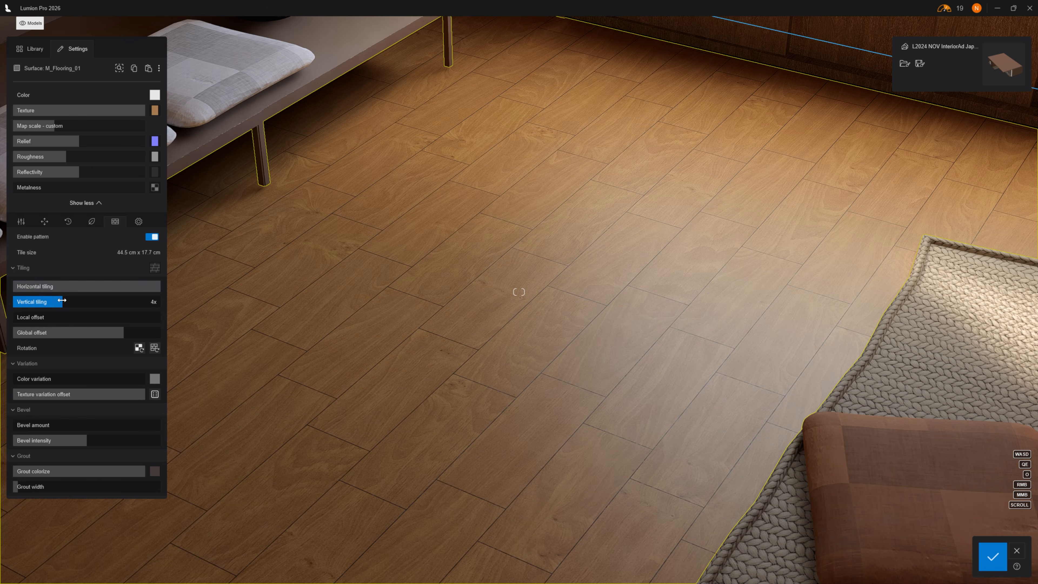
left_click_drag(63, 300, 34, 311)
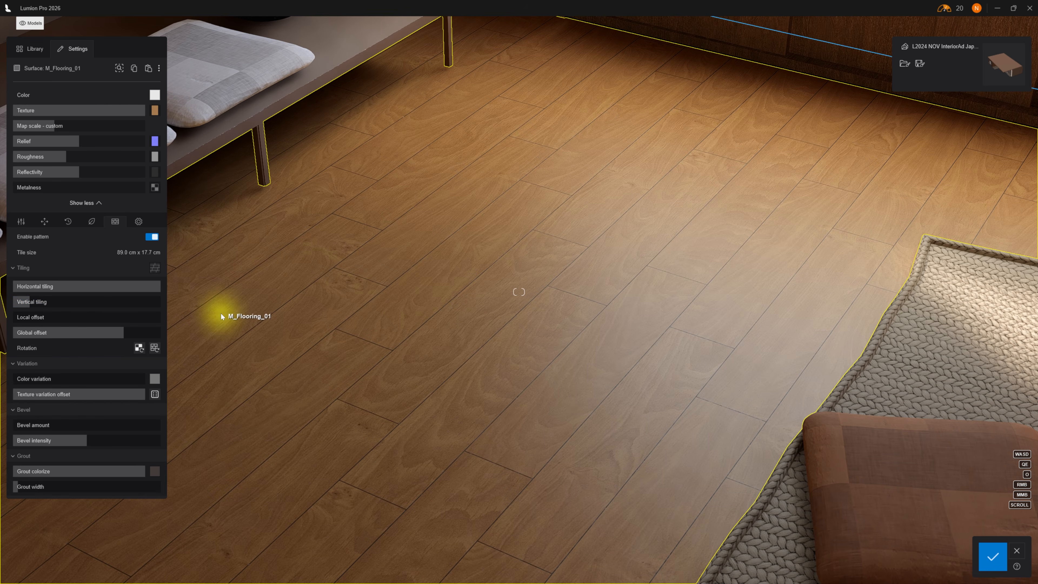
mouse_move(361, 315)
right_mouse_down()
mouse_move(339, 319)
mouse_move(362, 314)
right_mouse_up()
key("a")
key("d")
key("d")
left_click_drag(31, 319, 2, 341)
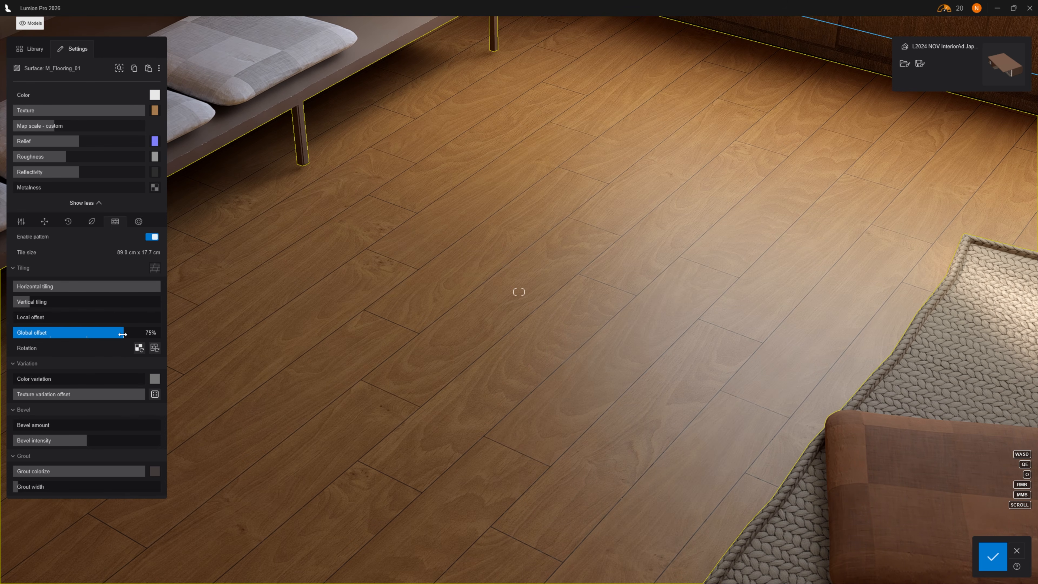
mouse_move(123, 334)
left_mouse_down()
mouse_move(91, 340)
mouse_move(123, 342)
left_mouse_up()
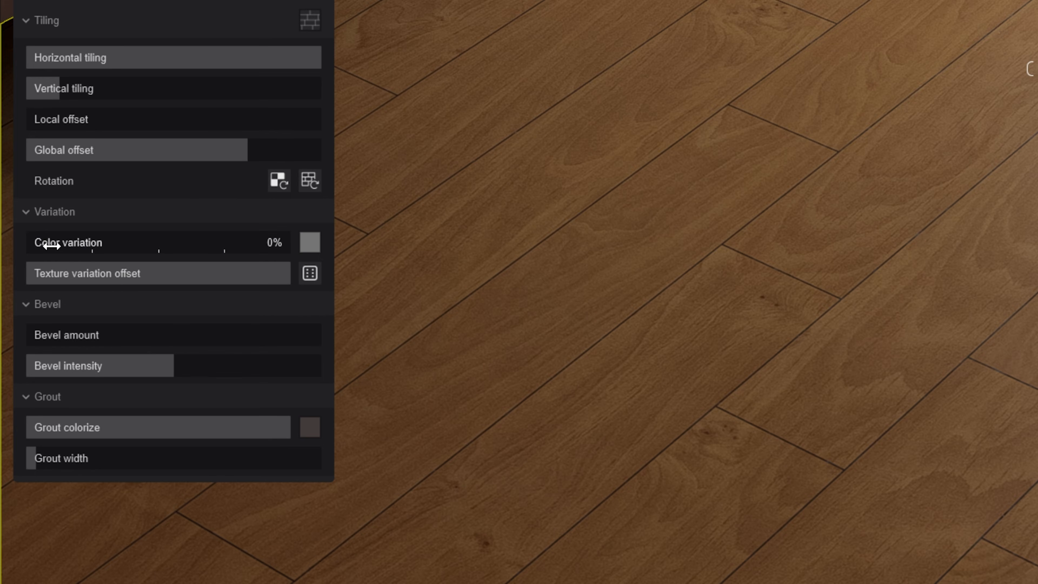
Try a color variation of 100% on the floor planks and inspect the contrast between them.
left_click_drag(44, 245, 333, 249)
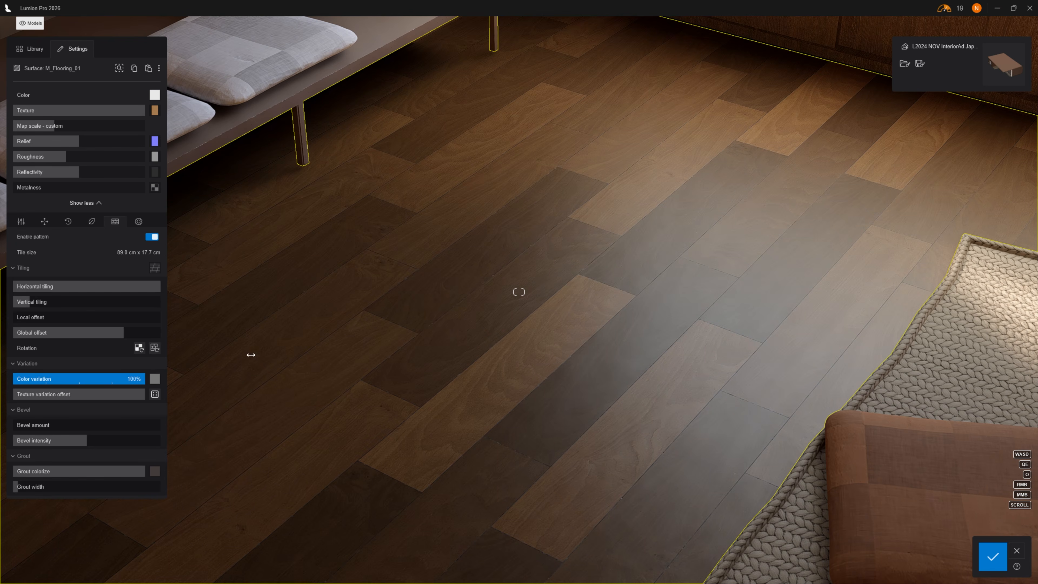
left_click_drag(251, 355, 251, 354)
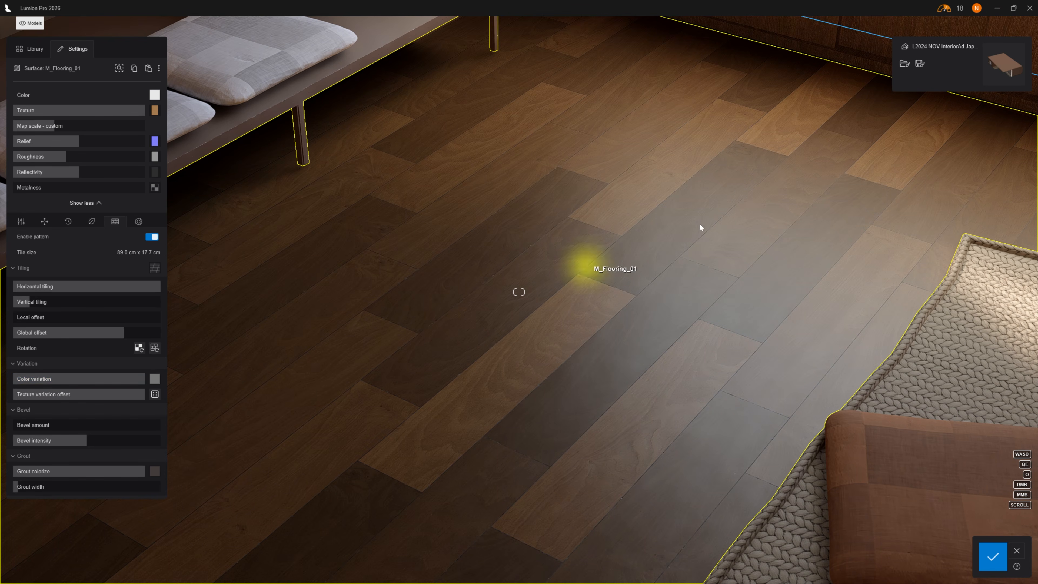
right_click_drag(428, 421, 440, 325)
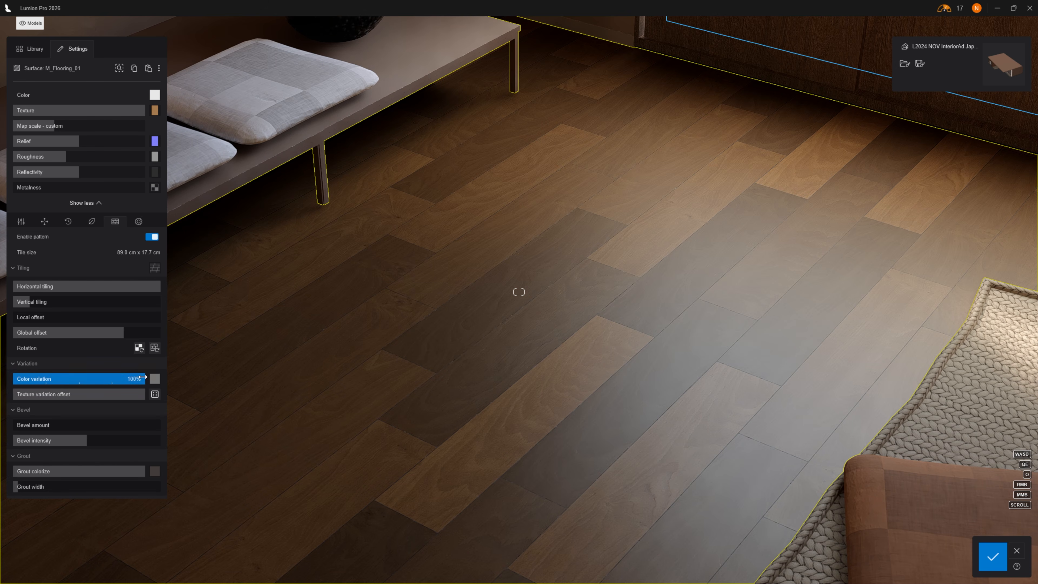
Try bright red as the planks' variation color and return it to neutral grey.
left_click(155, 380)
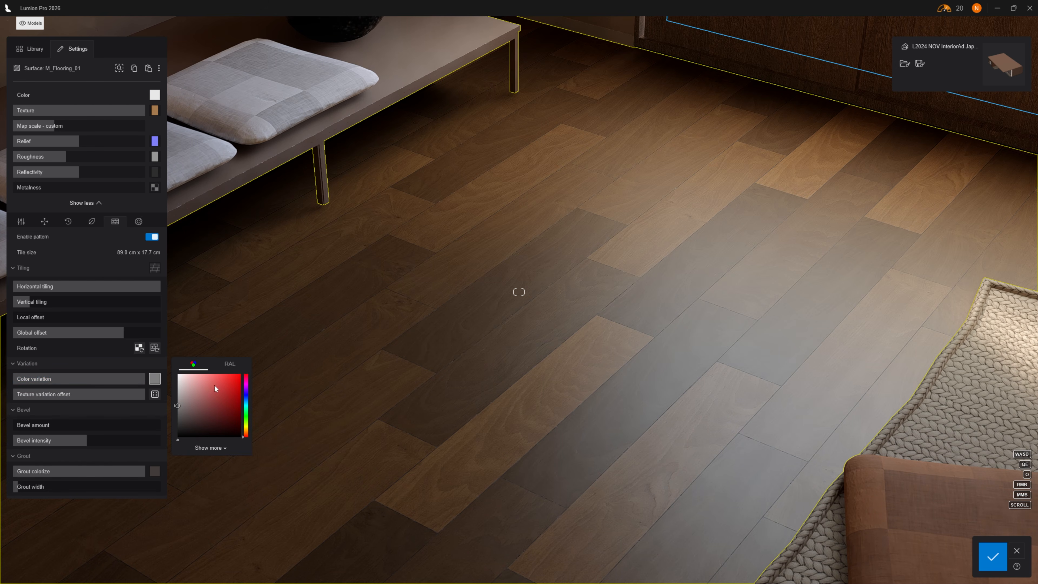
left_click_drag(231, 381, 247, 376)
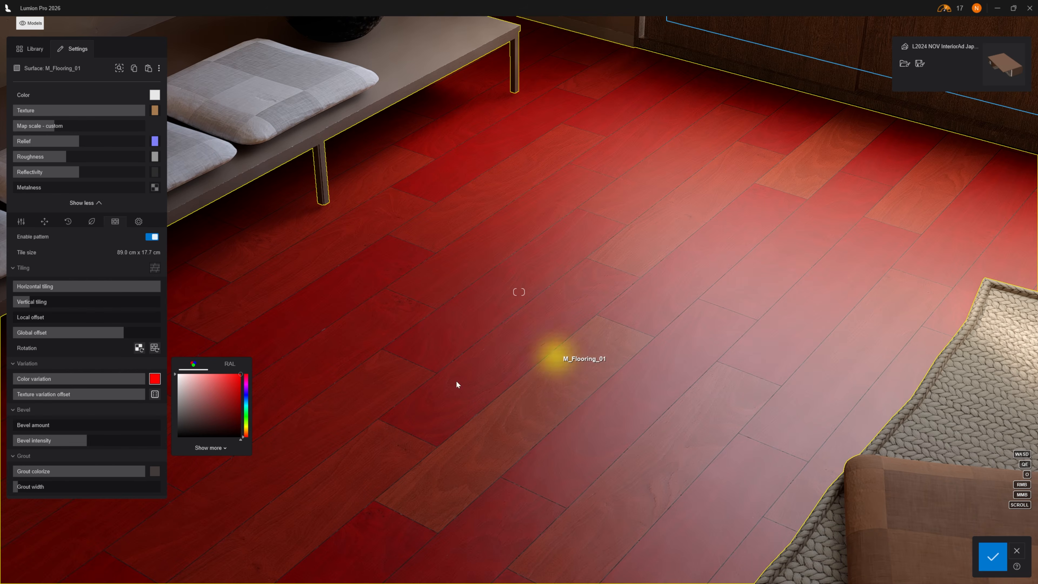
left_click(177, 406)
Set the color variation of the floor planks to about 50%.
left_click(133, 381)
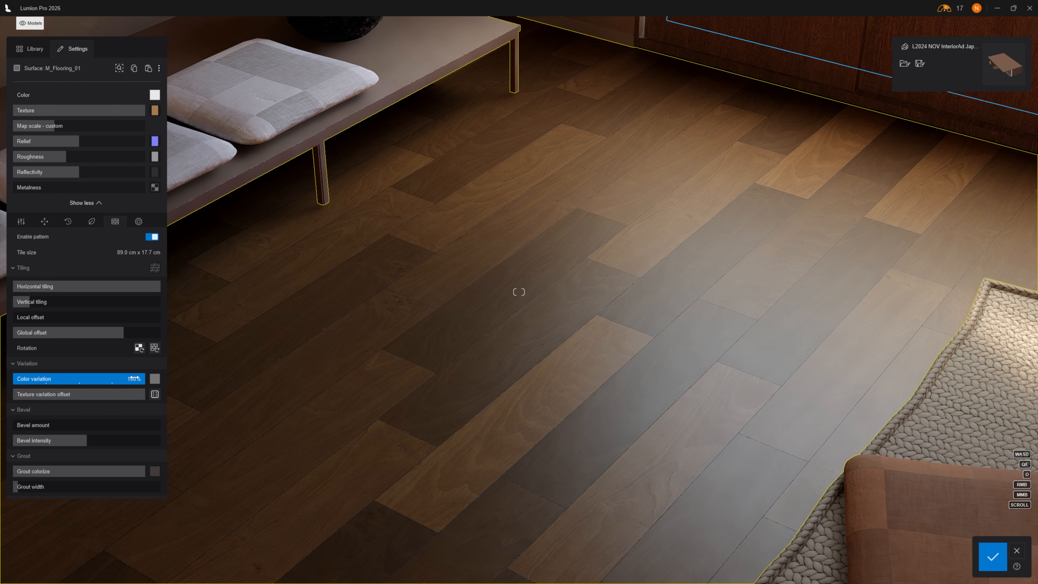
left_click_drag(118, 375, 85, 387)
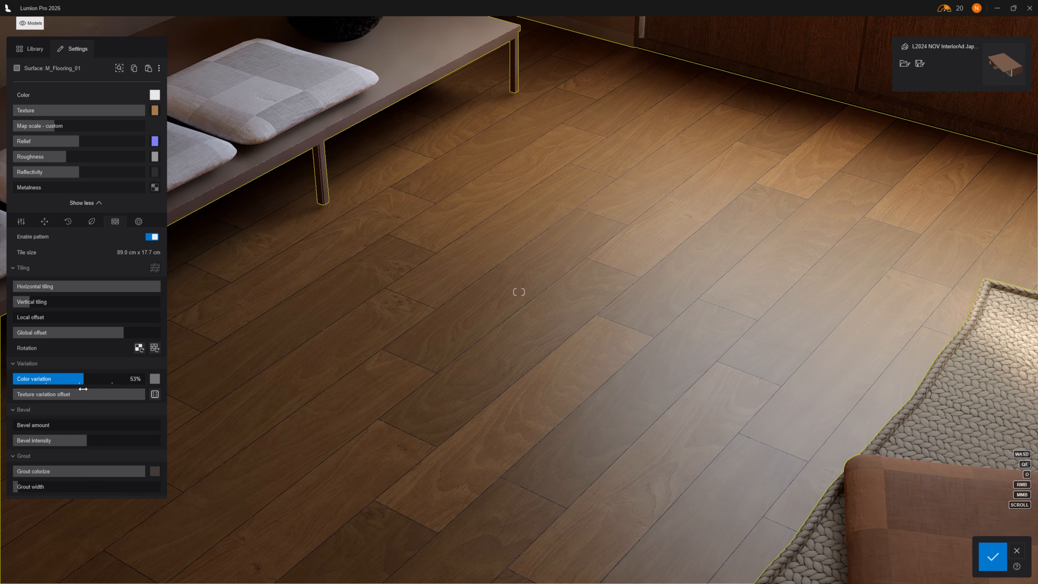
right_click_drag(329, 349, 286, 363)
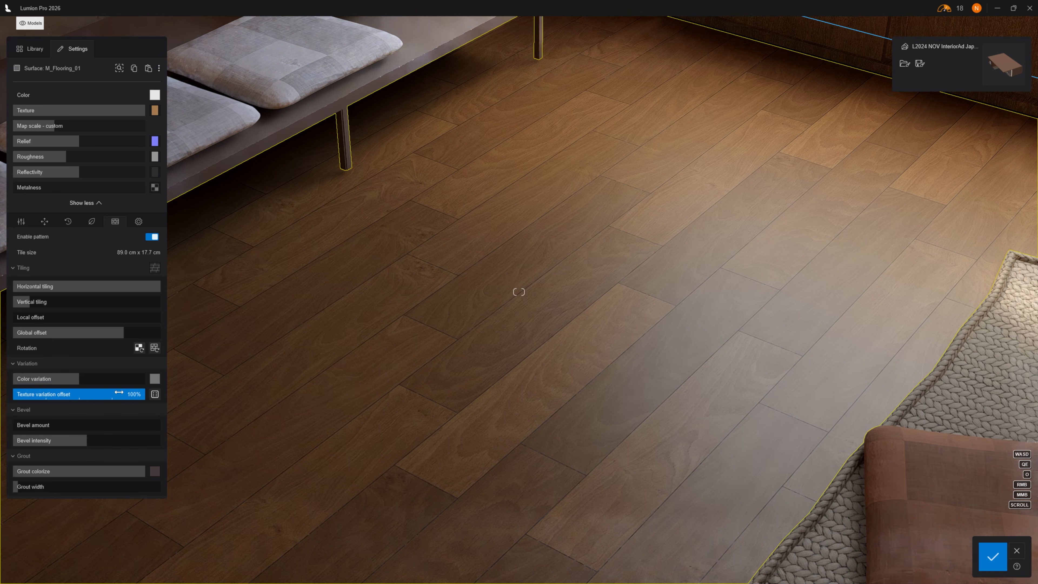
Lower the texture variation offset of the planks to about a third and randomize the texture placement.
mouse_move(88, 399)
left_mouse_down()
mouse_move(149, 401)
mouse_move(35, 401)
mouse_move(98, 400)
mouse_move(49, 401)
mouse_move(72, 400)
left_mouse_up()
mouse_move(60, 343)
left_mouse_down()
mouse_move(0, 343)
mouse_move(148, 343)
mouse_move(35, 351)
mouse_move(43, 353)
left_mouse_up()
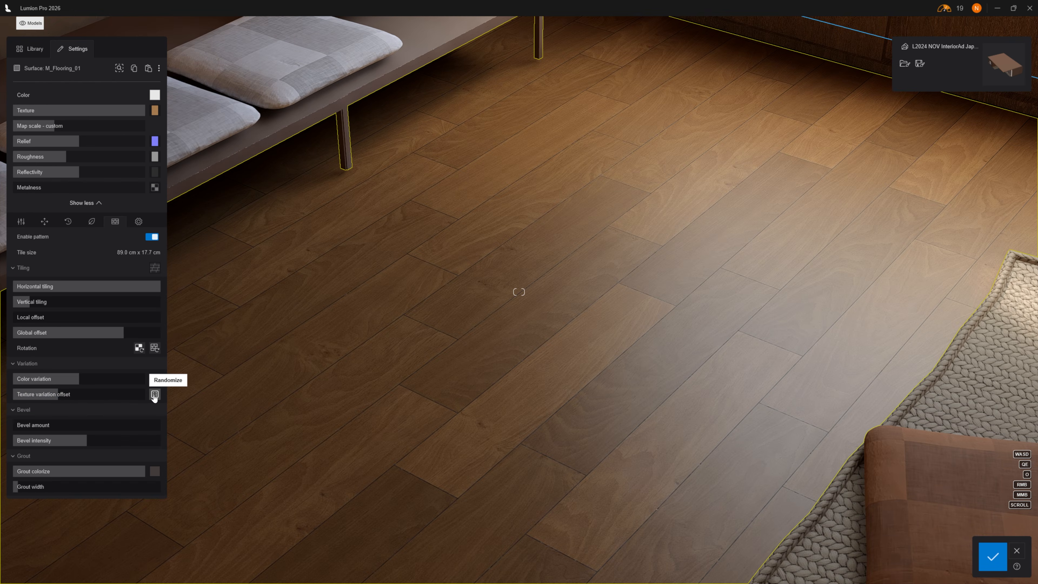
left_click(154, 395)
left_click(154, 395)
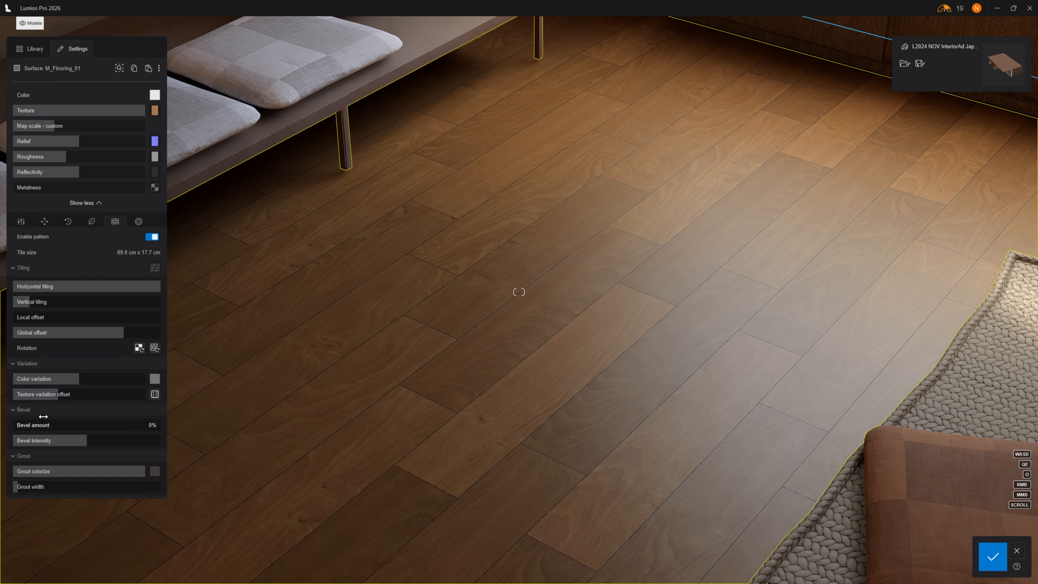
Add a very small bevel to the plank edges, compare it with zero intensity, and set the bevel intensity to about 50%.
key("w")
right_click_drag(318, 359, 352, 351)
key("w")
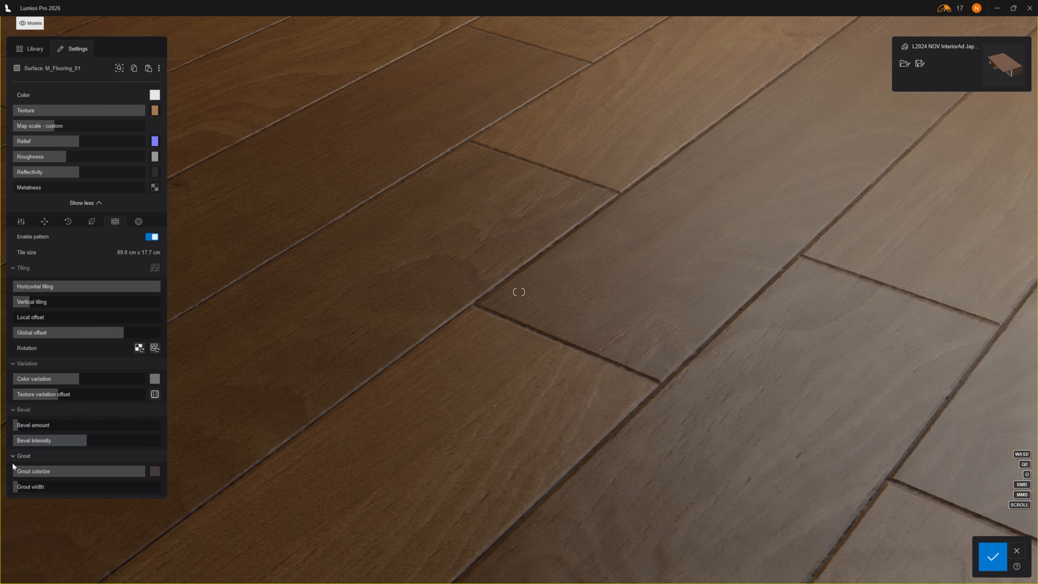
left_click_drag(87, 442, 11, 444)
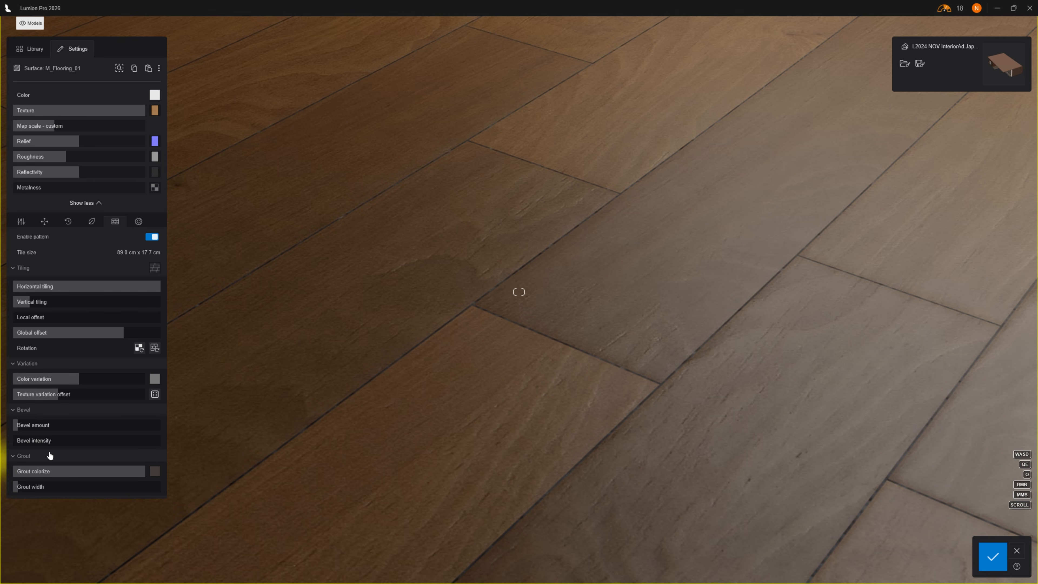
left_click_drag(50, 441, 105, 447)
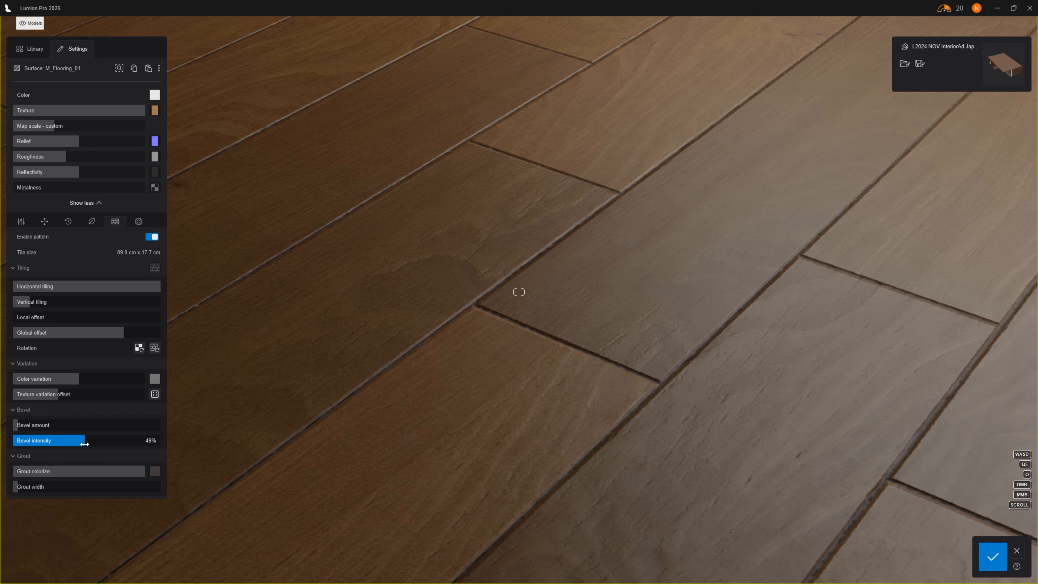
Examine the plank joints and wood grain of the finished floor from several distances, around the bench and the rug.
key("s")
right_click_drag(249, 413, 176, 403)
key("s")
key("d")
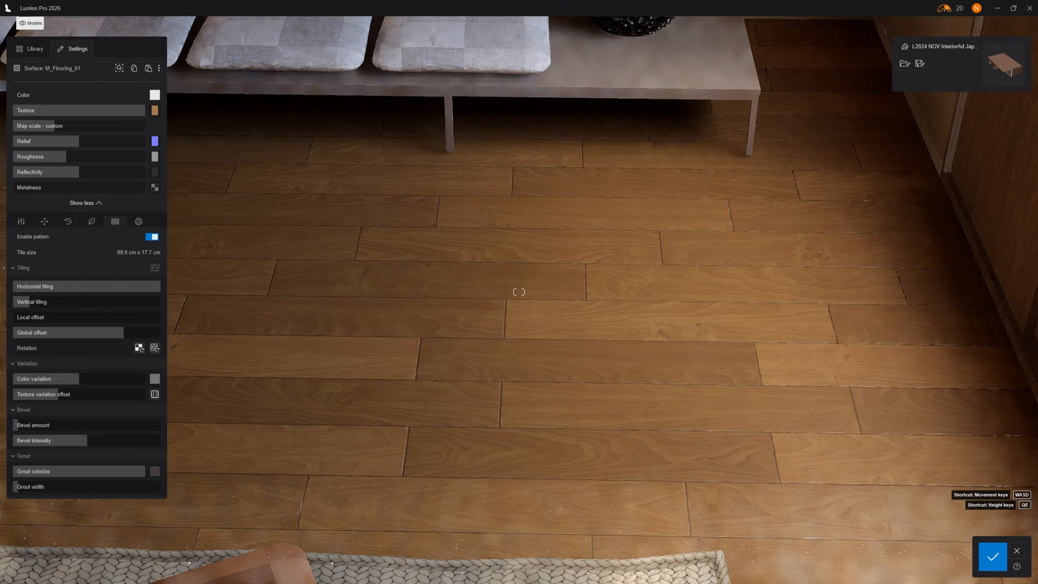
key("w")
right_click_drag(392, 355, 389, 377)
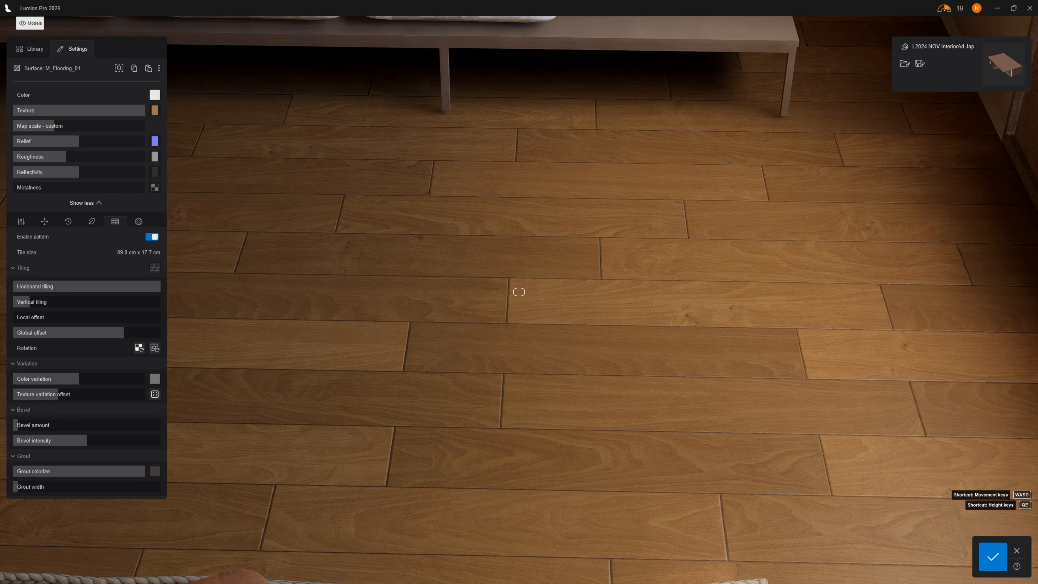
key("s")
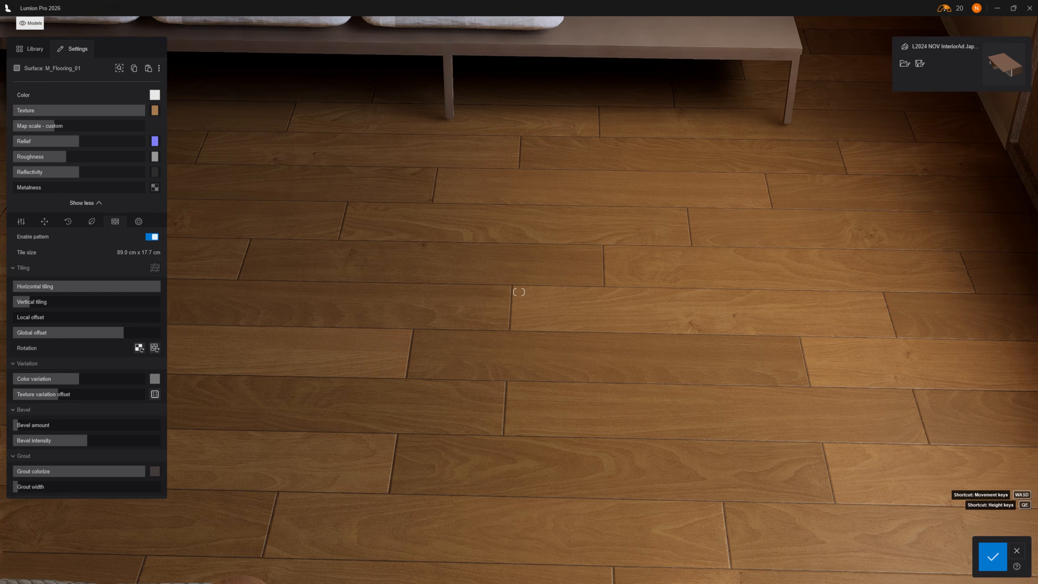
key("s")
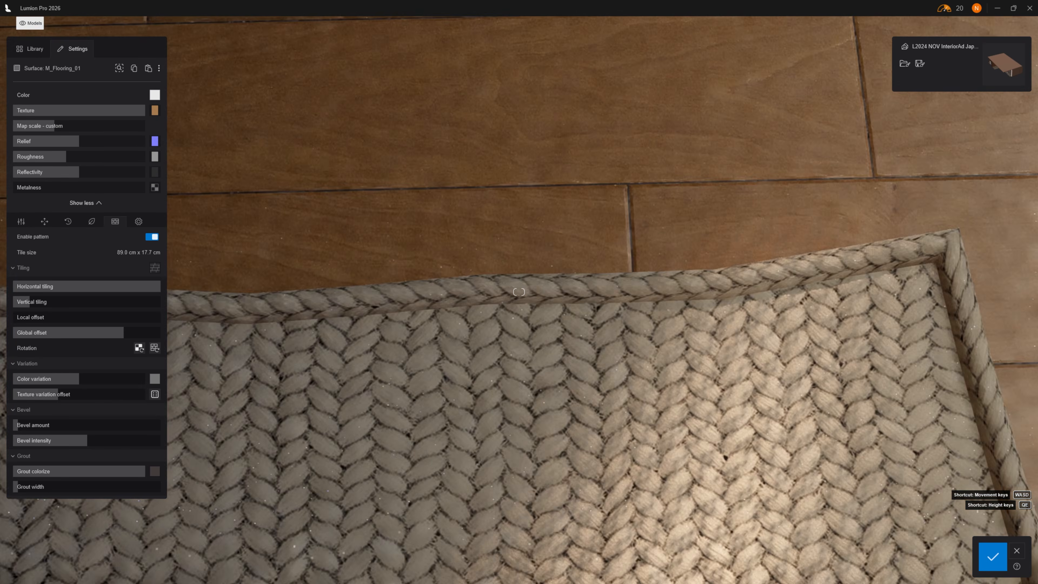
key("w")
mouse_move(518, 292)
right_mouse_down()
mouse_move(518, 271)
mouse_move(503, 291)
mouse_move(525, 287)
right_mouse_up()
key("s")
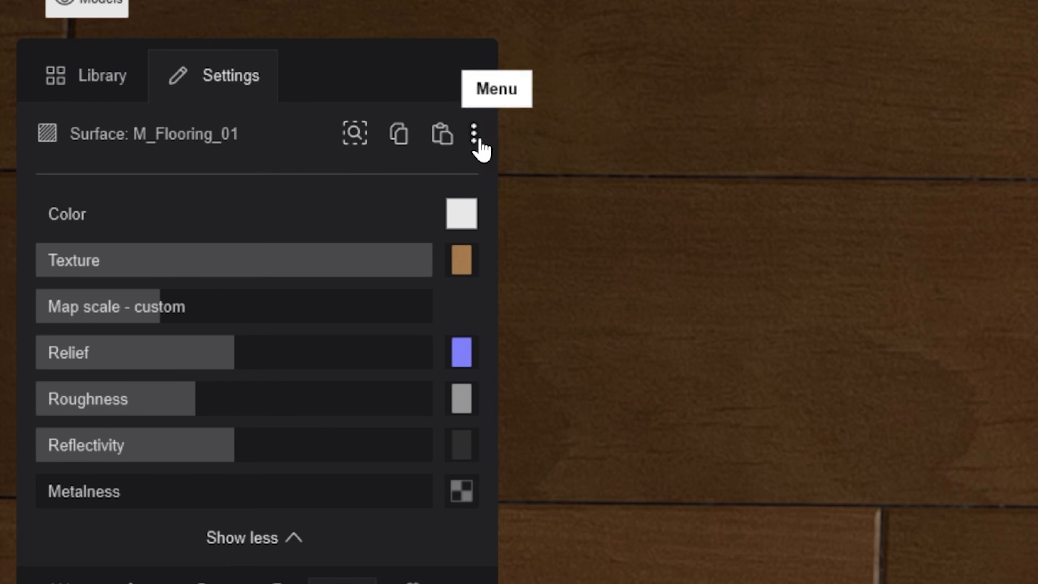
Save the floor material as Wood Boards in the Patterns category folder.
left_click(160, 69)
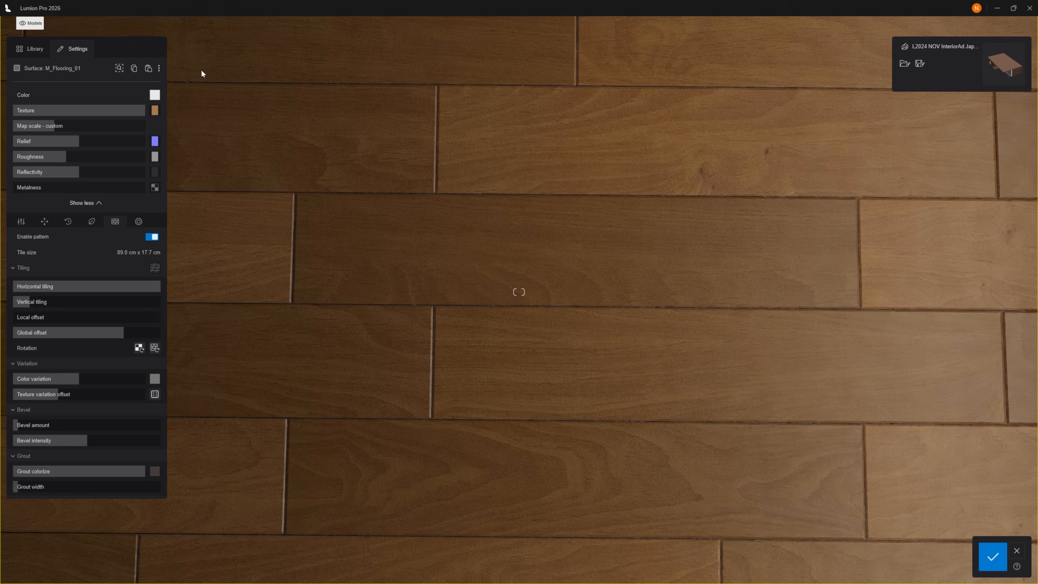
left_click(600, 149)
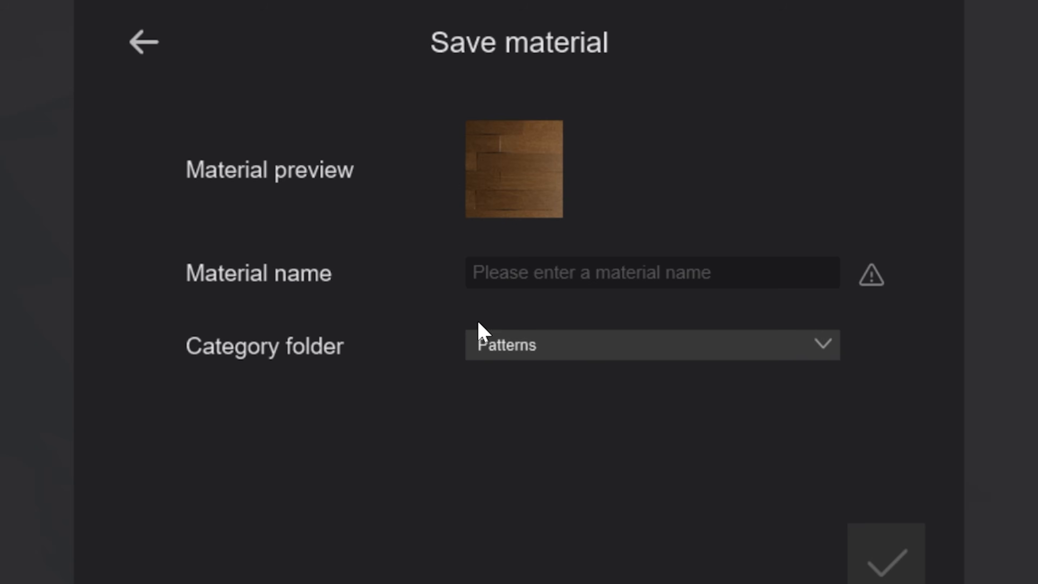
left_click(510, 279)
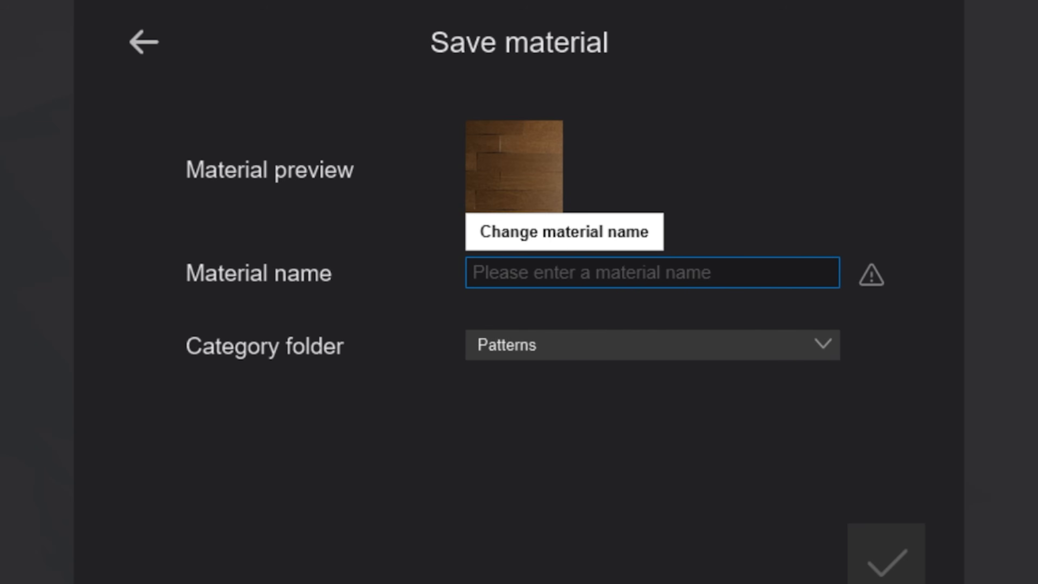
type("Wood Boards")
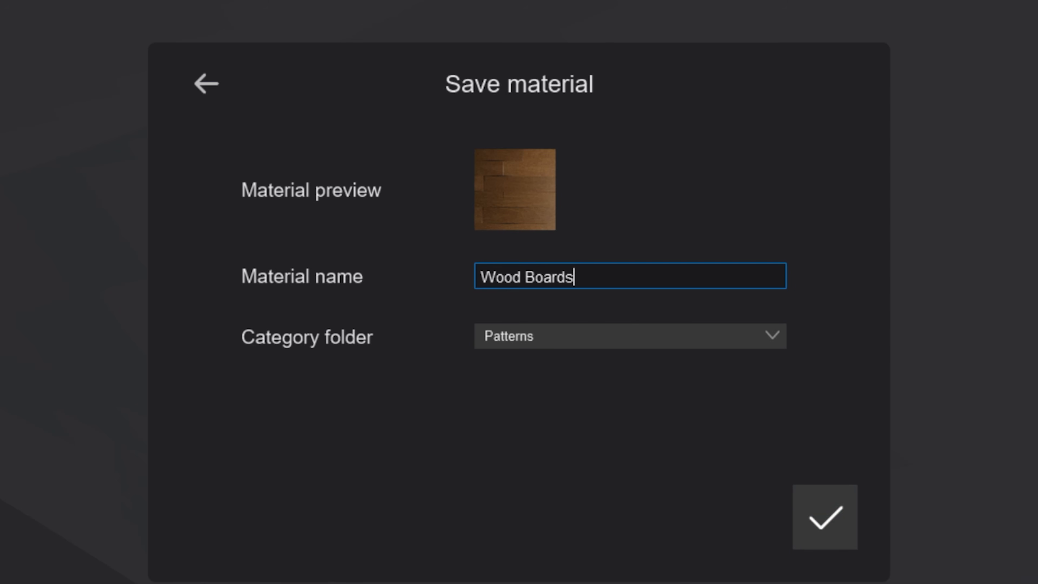
key("Return")
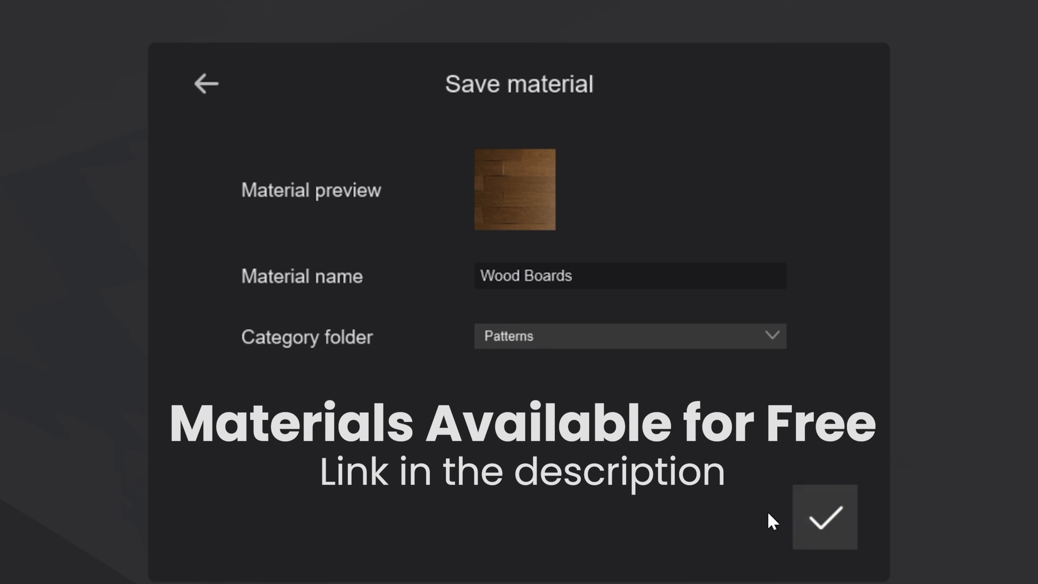
left_click(815, 525)
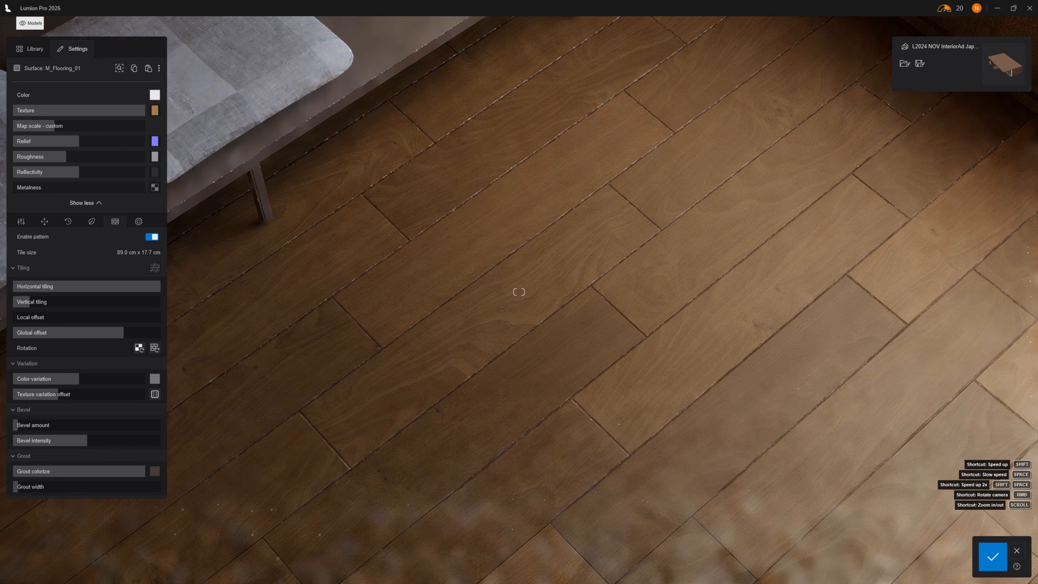
key("s")
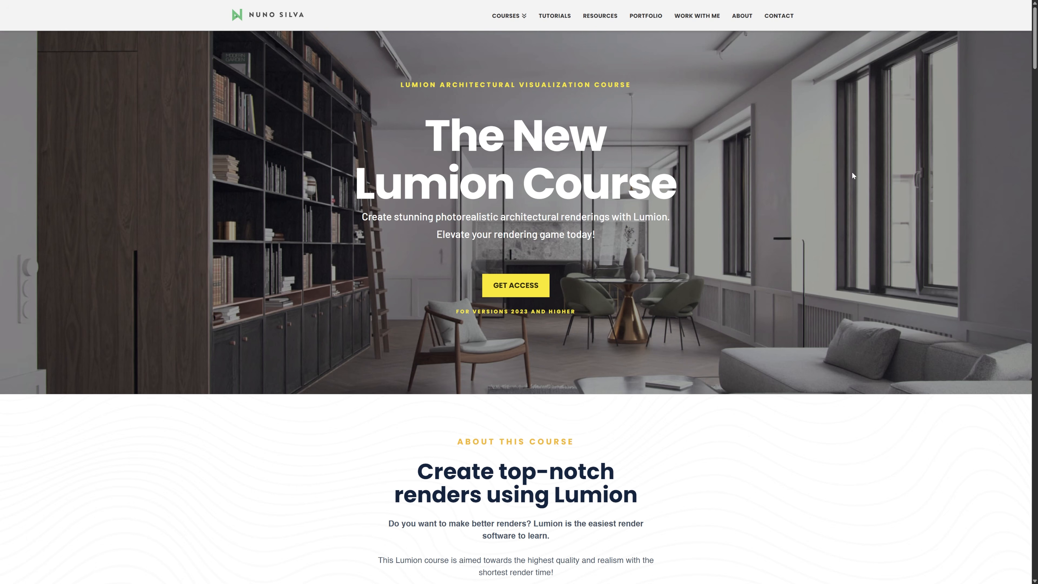
scroll(852, 171, "down", 5)
scroll(832, 233, "down", 12)
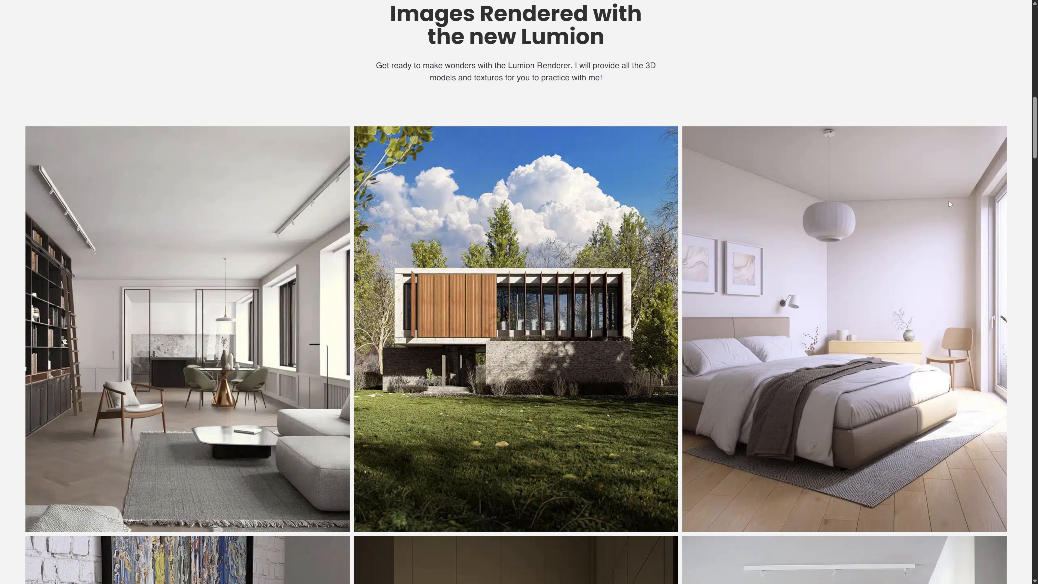
scroll(967, 194, "down", 11)
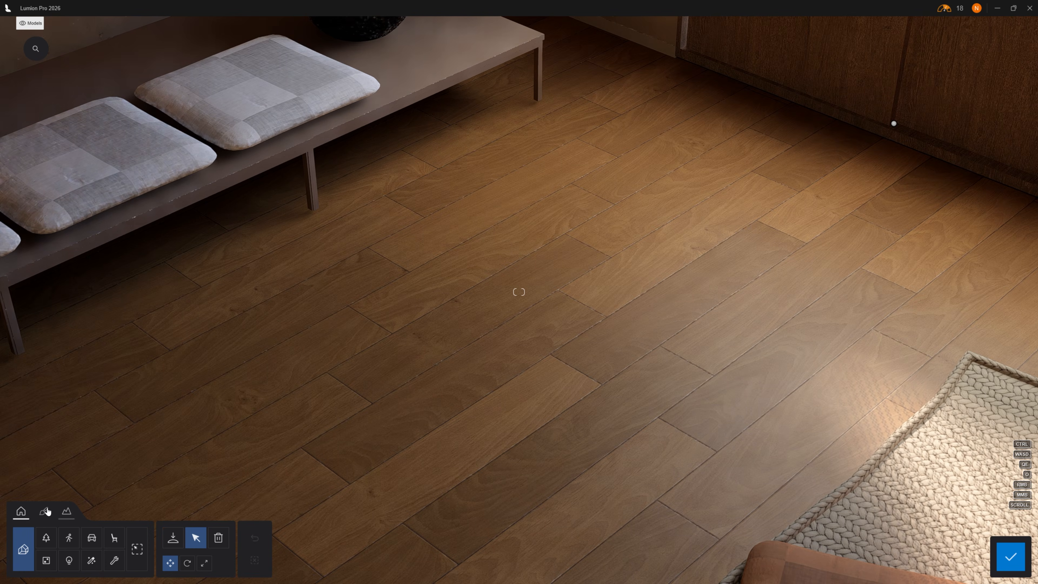
Reselect the M_Flooring_01 floor material and change its pattern preset to Basket weave.
left_click(45, 512)
left_click(443, 395)
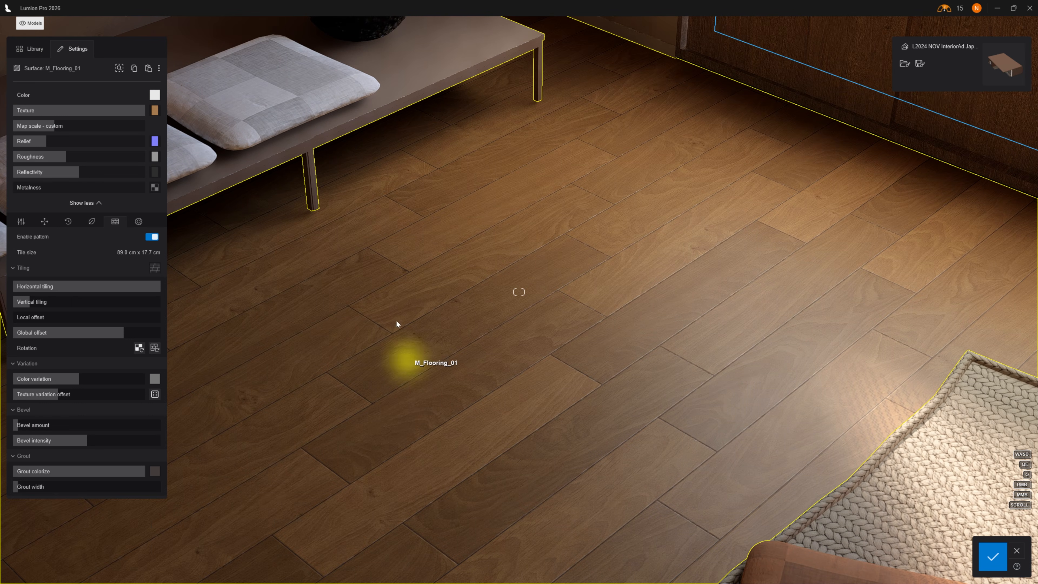
left_click(155, 267)
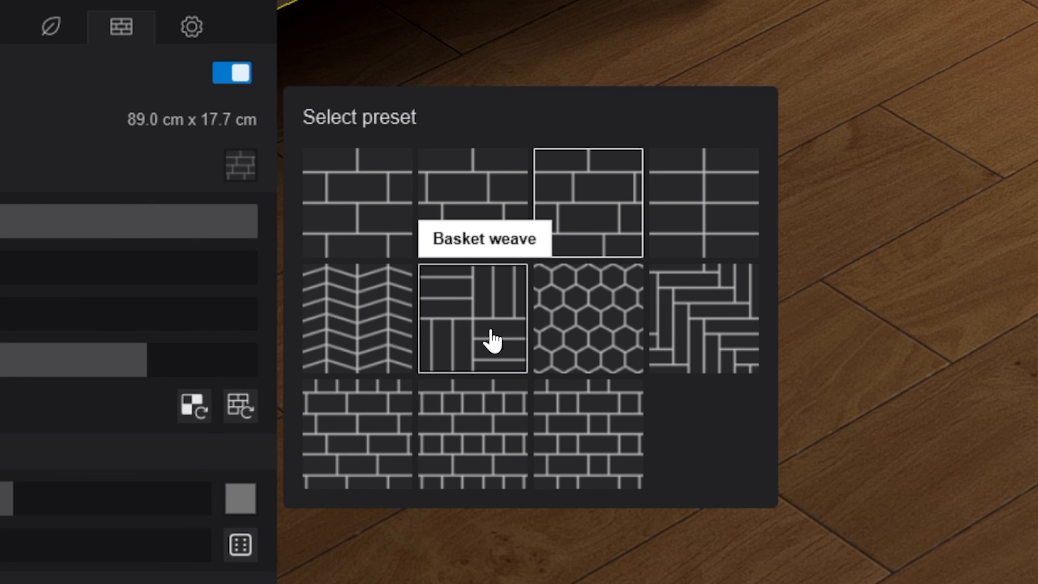
left_click(492, 319)
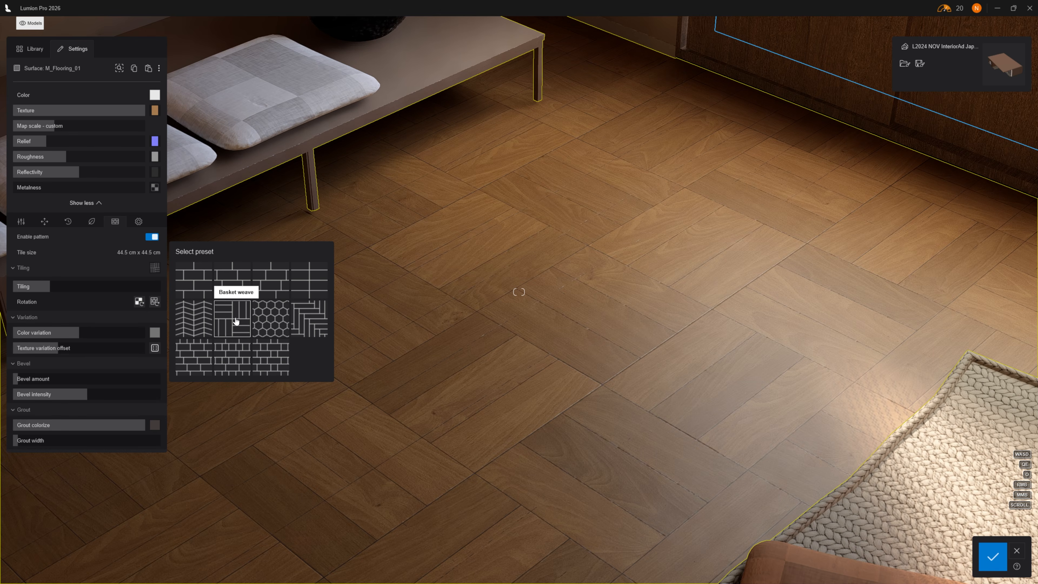
left_click(82, 269)
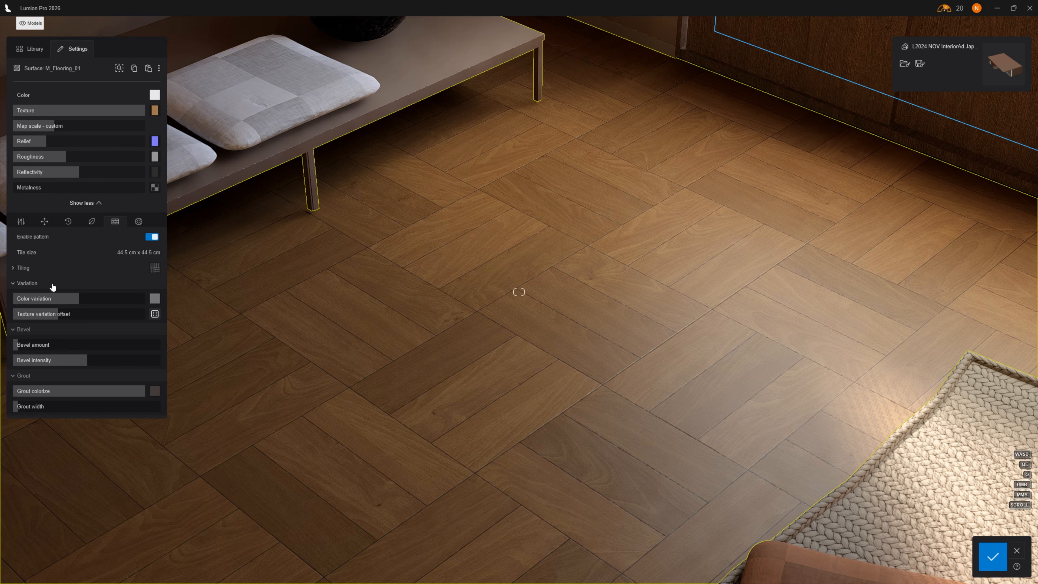
left_click(58, 269)
Increase the basket weave tiling for 22.1 cm tiles and raise the floor's color variation to 75%.
left_click_drag(64, 287, 110, 287)
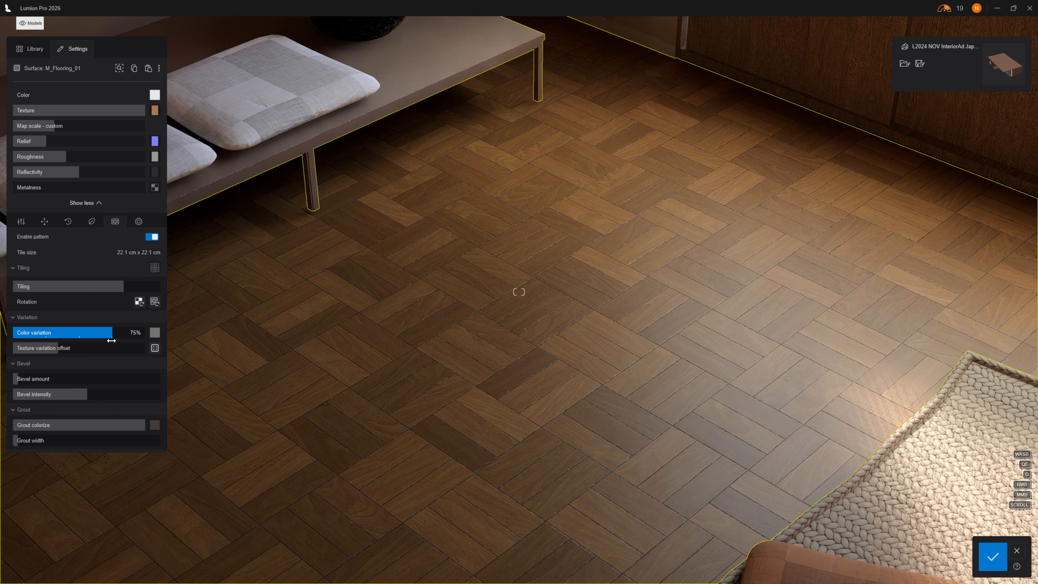
right_click_drag(461, 335, 531, 335)
key("a")
scroll(325, 354, "up", 2)
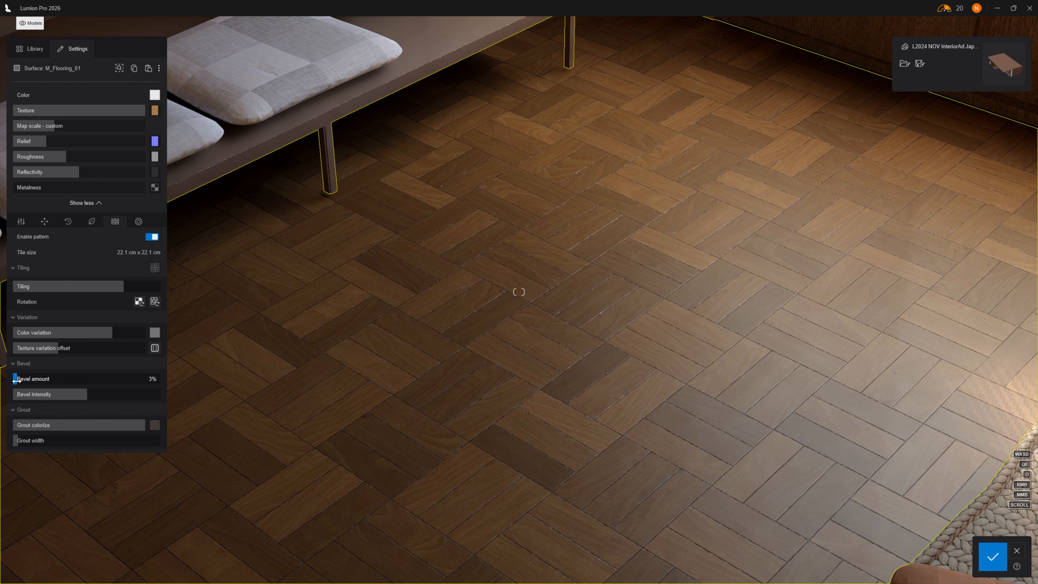
Lower the floor's bevel amount to nearly zero and raise the tiling to its maximum for 17.7 cm tiles.
key("s")
mouse_move(269, 368)
right_mouse_down()
mouse_move(298, 371)
mouse_move(298, 348)
mouse_move(347, 347)
mouse_move(346, 360)
mouse_move(277, 355)
right_mouse_up()
key("d")
key("w")
key("s")
key("s")
key("s")
left_click_drag(125, 285, 154, 284)
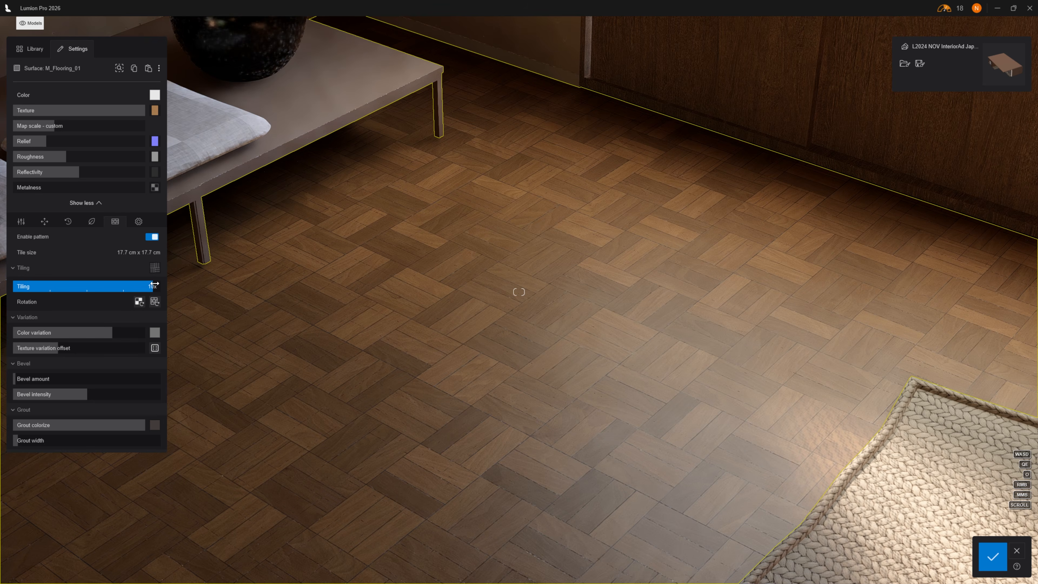
mouse_move(271, 307)
right_mouse_down()
mouse_move(216, 307)
mouse_move(269, 301)
right_mouse_up()
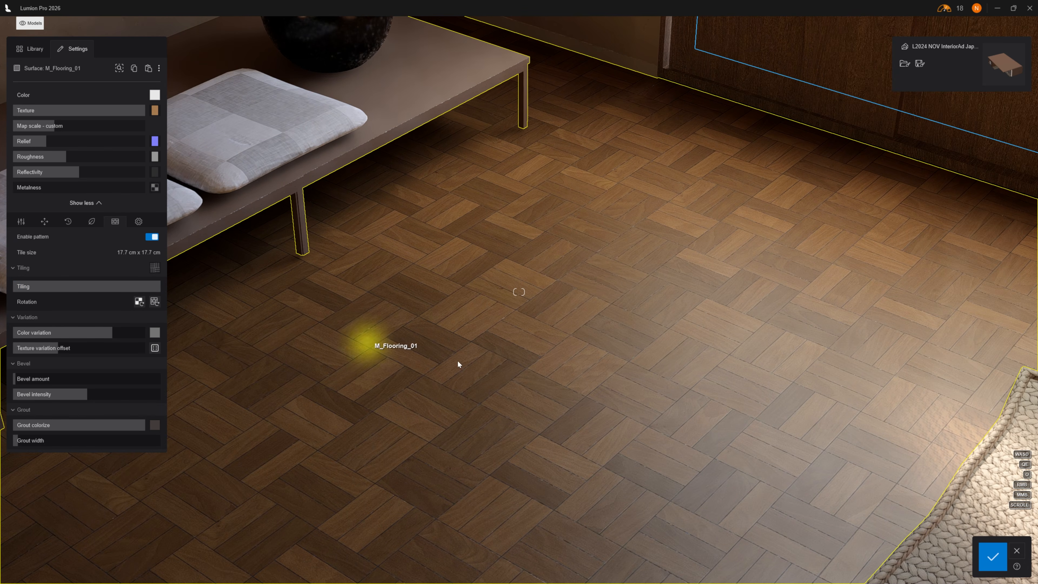
right_click_drag(525, 370, 404, 368)
key("a")
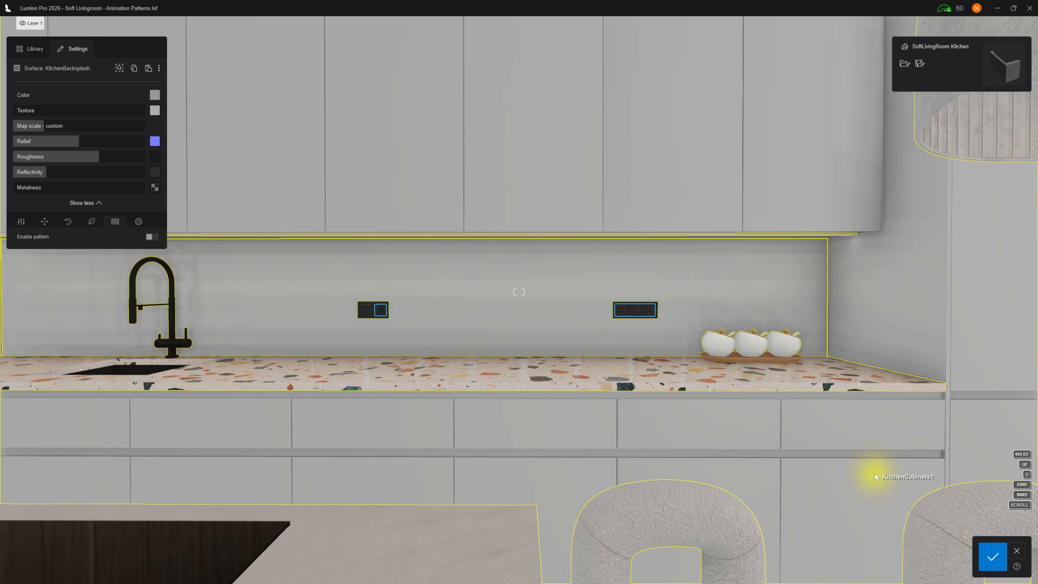
Copy the terrazzo KitchenIsland material from the countertop and paste it onto the KitchenBacksplash surface.
left_click(305, 371)
left_click(135, 79)
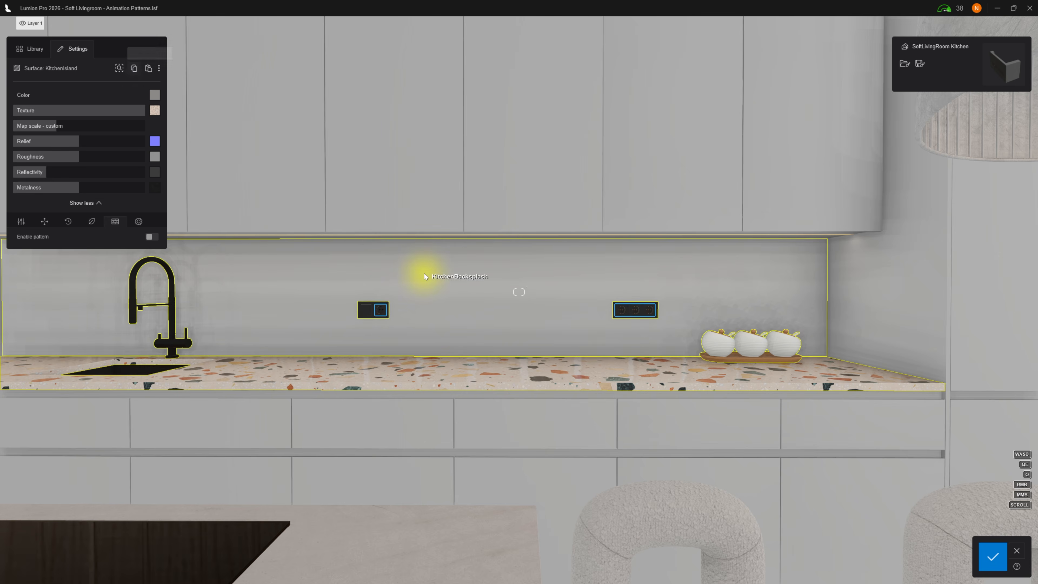
left_click(425, 271)
left_click(148, 69)
Enable the pattern on the kitchen backsplash and use the first brick preset with evenly staggered rows.
key("w")
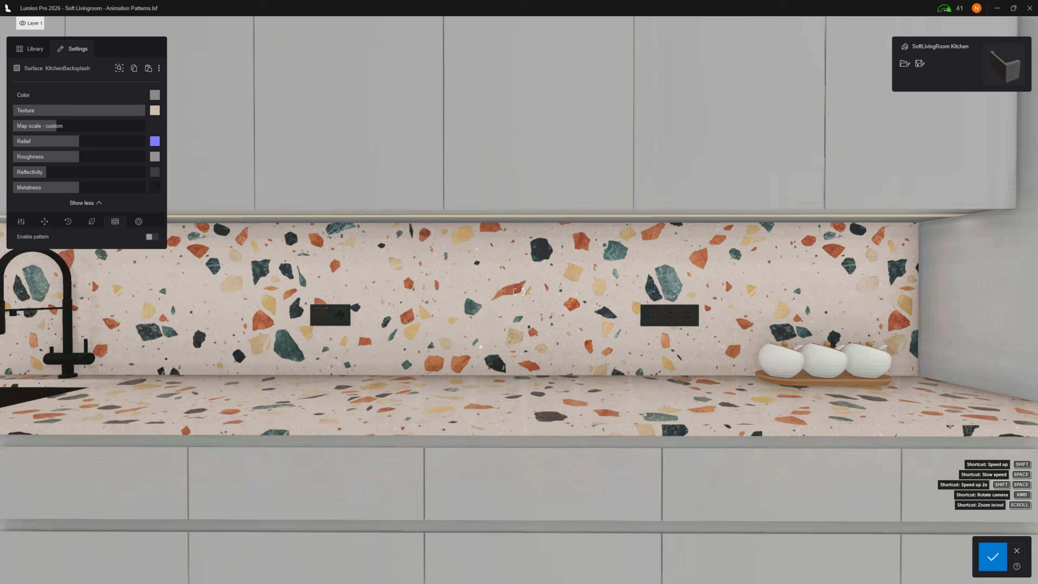
key("a")
key("s")
left_click(152, 237)
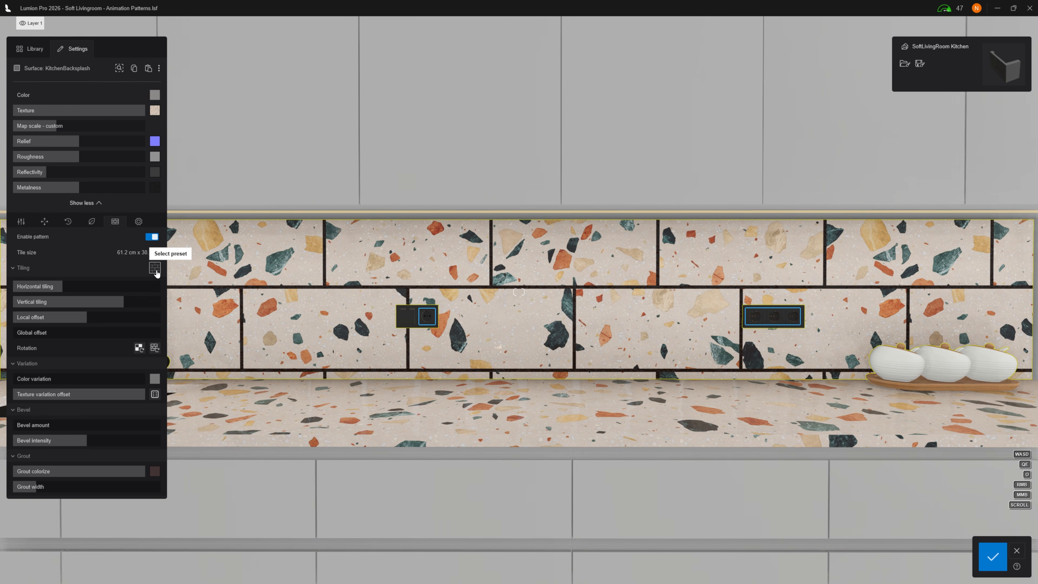
left_click(156, 270)
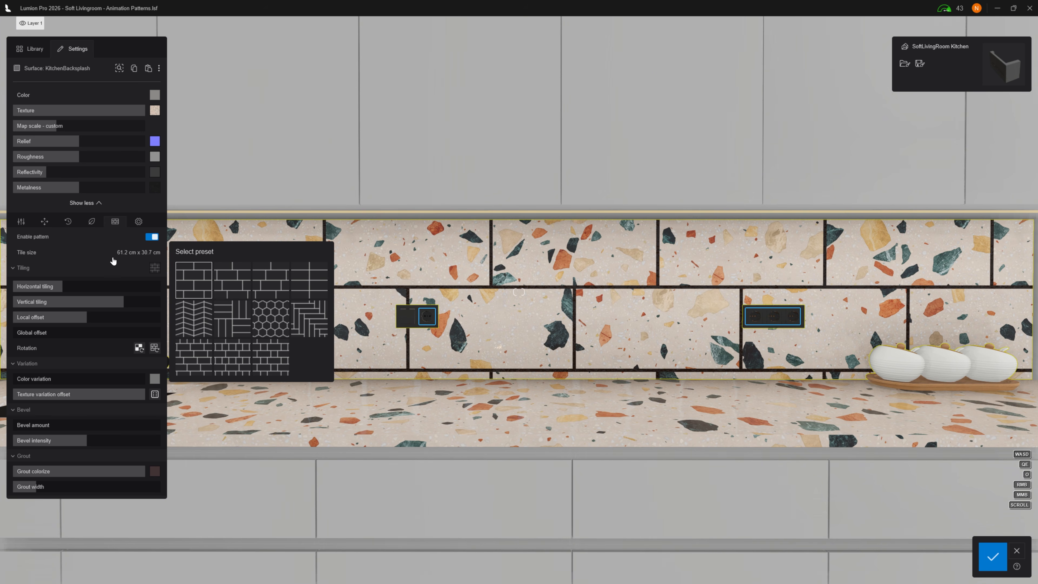
left_click(197, 283)
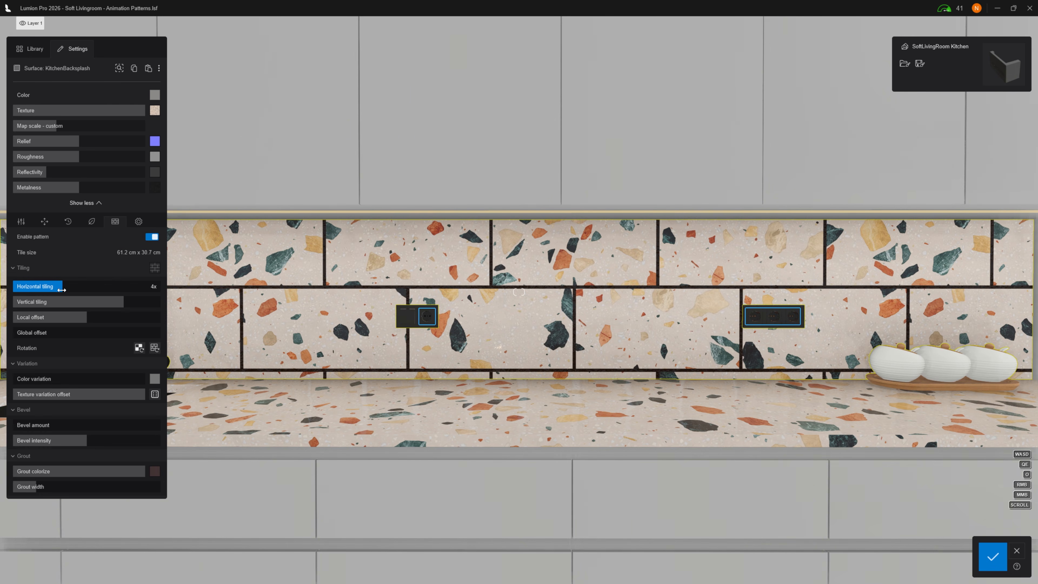
Set the backsplash map scale to 1.5 m and its Y offset to 13% to align the tile rows with the countertop.
mouse_move(66, 289)
left_mouse_down()
mouse_move(85, 289)
mouse_move(68, 290)
left_mouse_up()
left_click_drag(55, 127, 53, 127)
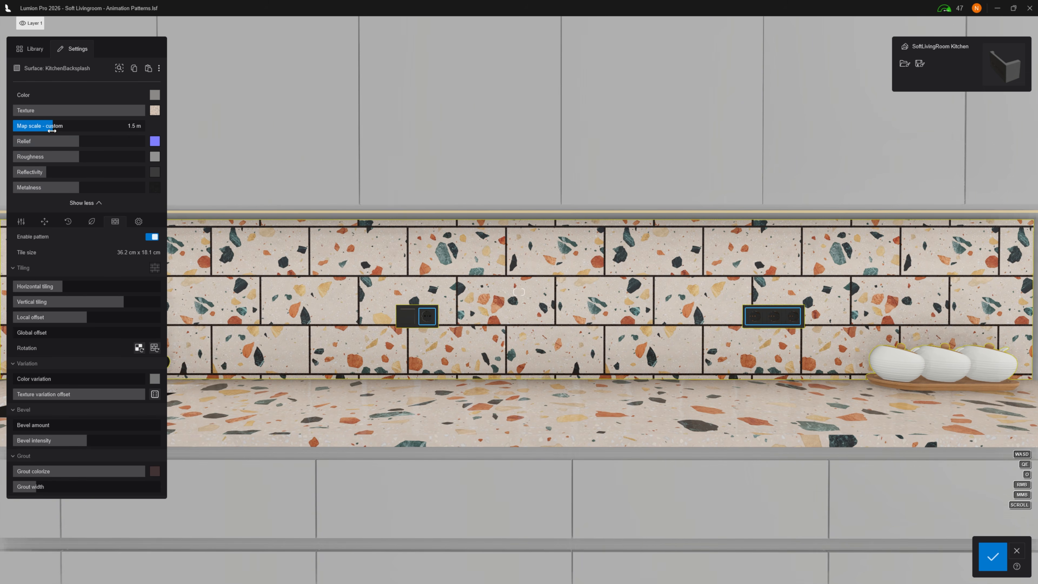
left_click(44, 224)
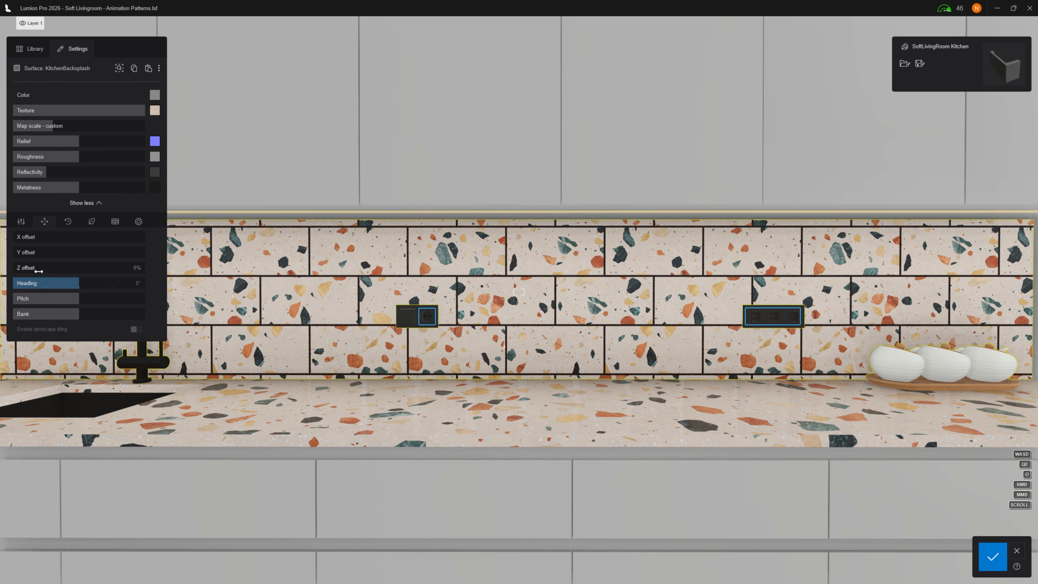
left_click(30, 252)
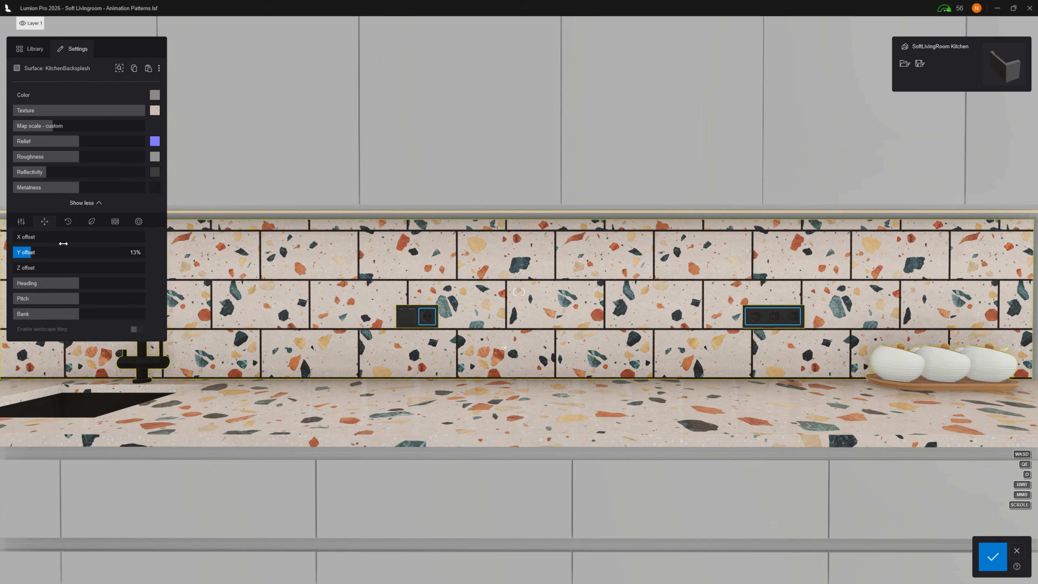
left_click(115, 221)
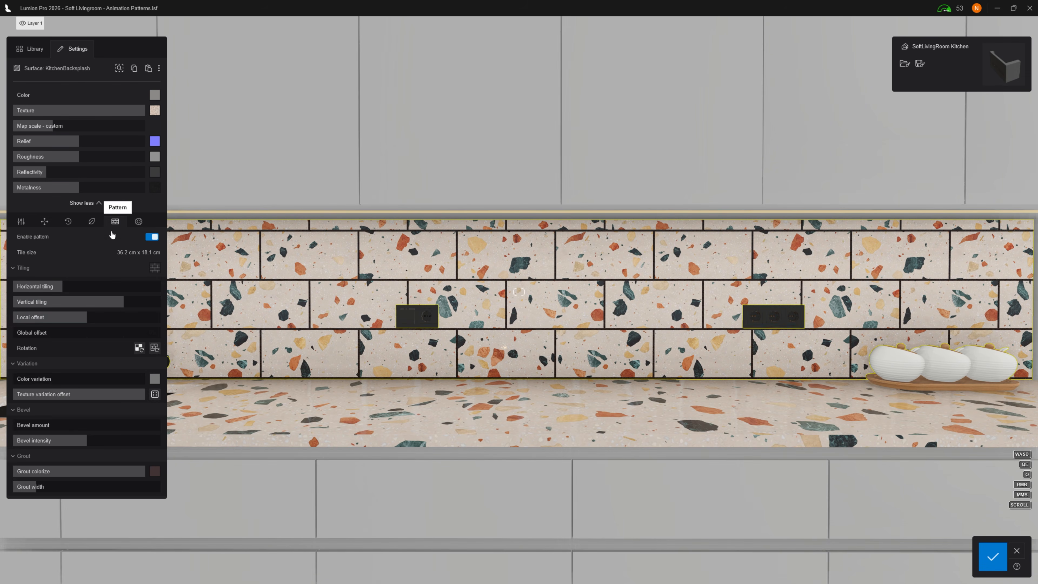
Reselect the backsplash material from a close angled view and reduce its grout width to 1.
key("w")
right_click_drag(282, 336, 269, 349)
key("a")
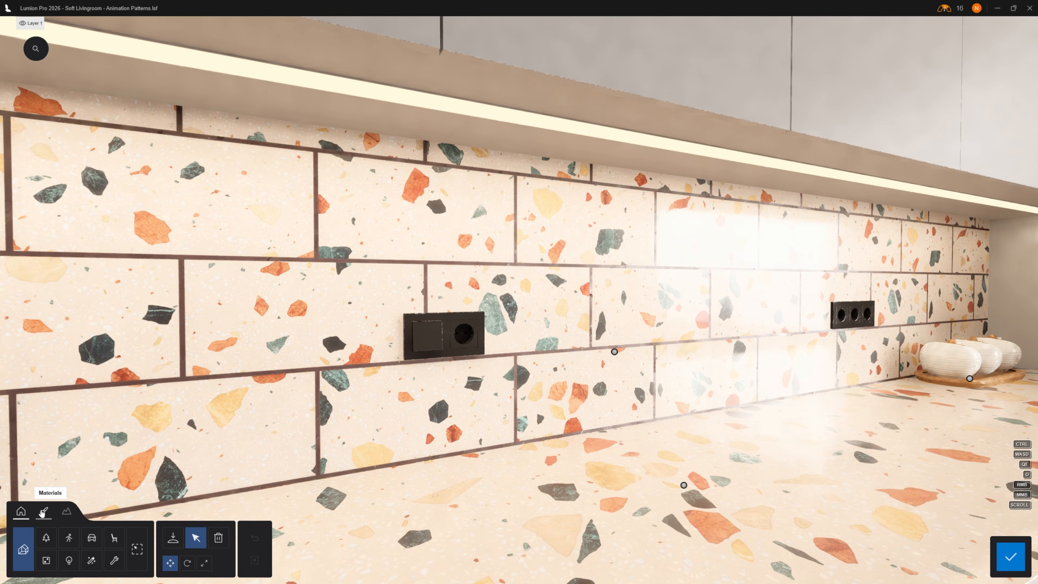
left_click(42, 512)
left_click(263, 307)
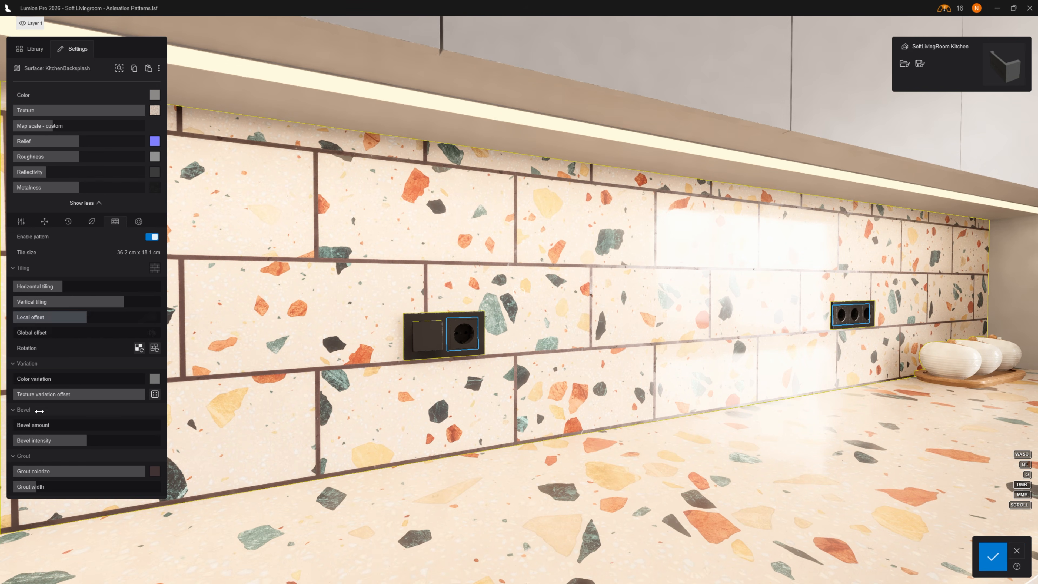
left_click_drag(35, 486, 16, 487)
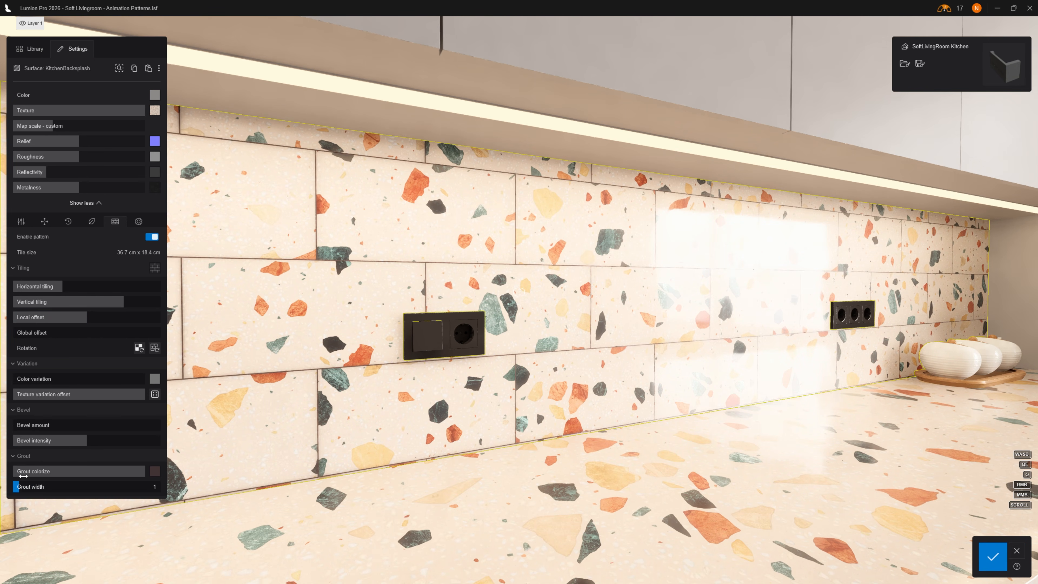
Raise the backsplash tiles' bevel intensity to its maximum and their bevel amount to just under half.
left_click_drag(19, 425, 179, 440)
right_click_drag(248, 409, 331, 414)
key("a")
right_click_drag(229, 376, 282, 376)
key("d")
left_click_drag(35, 425, 82, 422)
key("d")
right_click_drag(265, 384, 180, 384)
right_click_drag(584, 380, 523, 380)
key("a")
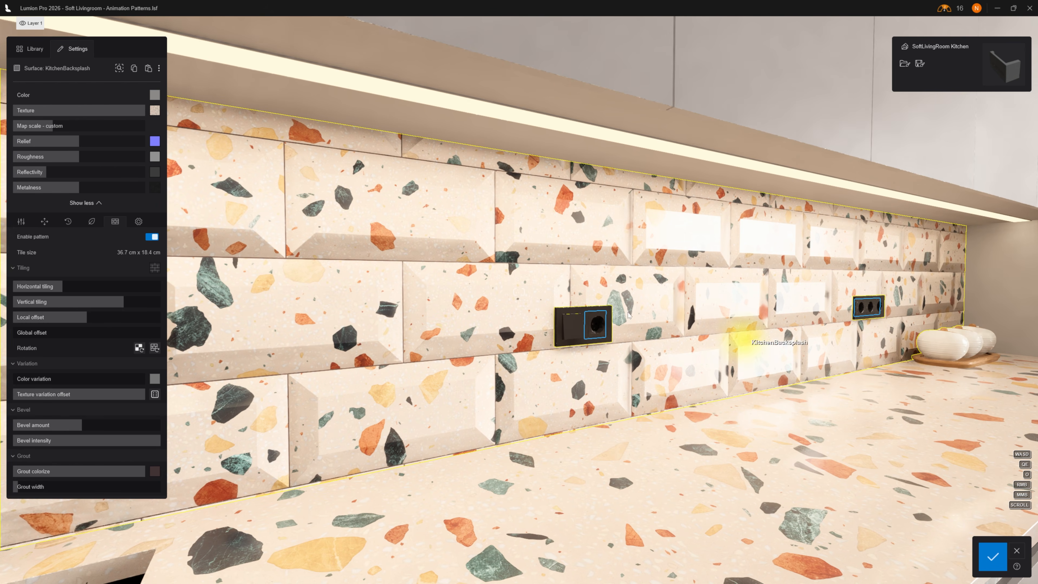
Reduce the backsplash tiles' bevel amount to 30% and check the edges along the counter.
left_click_drag(78, 425, 69, 428)
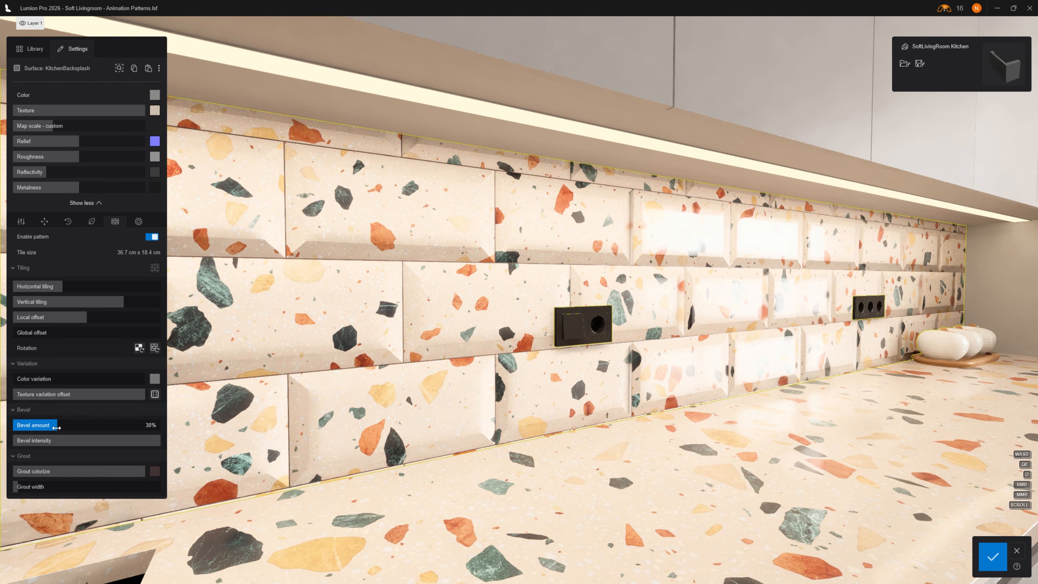
key("d")
right_click_drag(261, 393, 324, 341)
key("s")
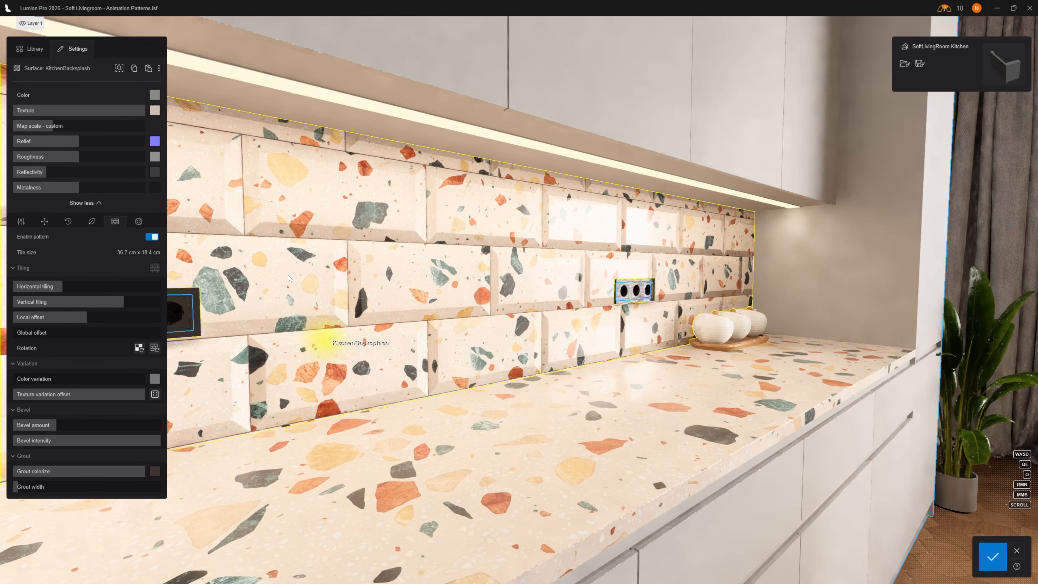
Increase the horizontal tiling and set the vertical tiling to its maximum for 29.4 x 14.7 cm backsplash tiles.
left_click(55, 126)
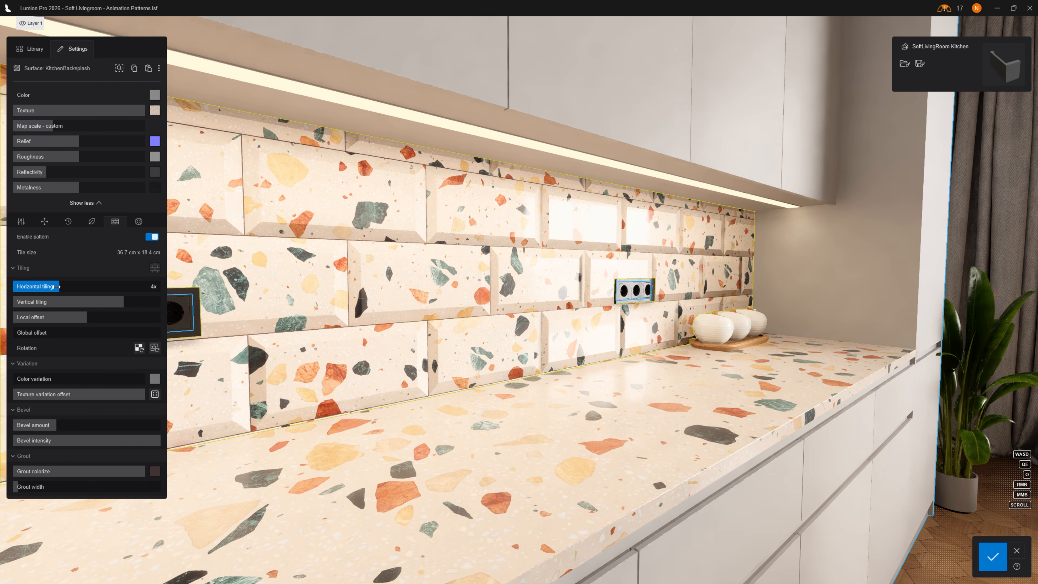
left_click_drag(50, 286, 157, 300)
right_click_drag(326, 294, 229, 297)
key("d")
key("w")
right_click_drag(519, 292, 670, 293)
key("a")
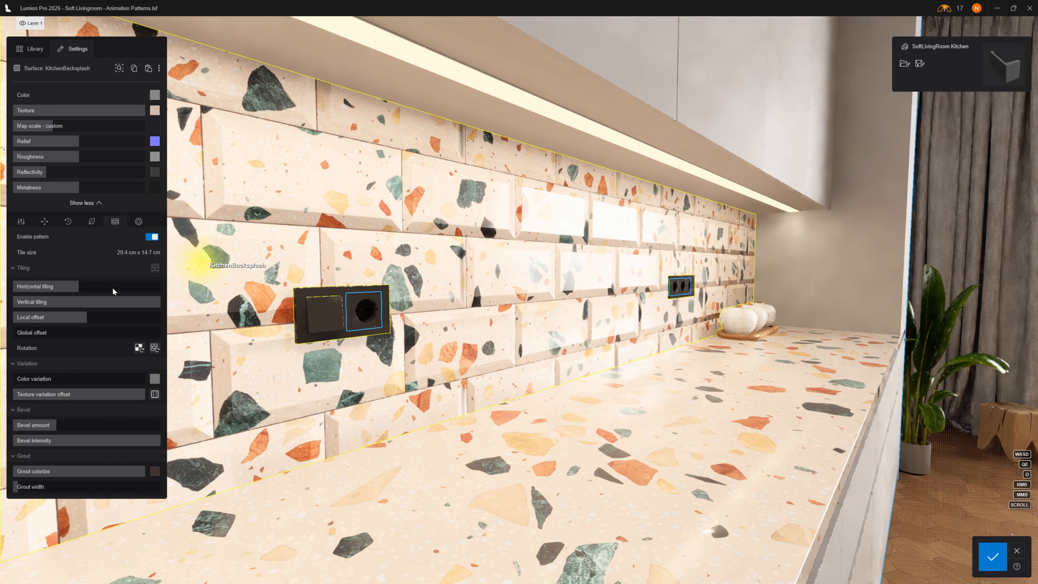
Try a zero grout width on the backsplash tiles and return it to 1.
left_click_drag(22, 486, 11, 487)
right_click_drag(262, 368, 107, 367)
key("d")
key("d")
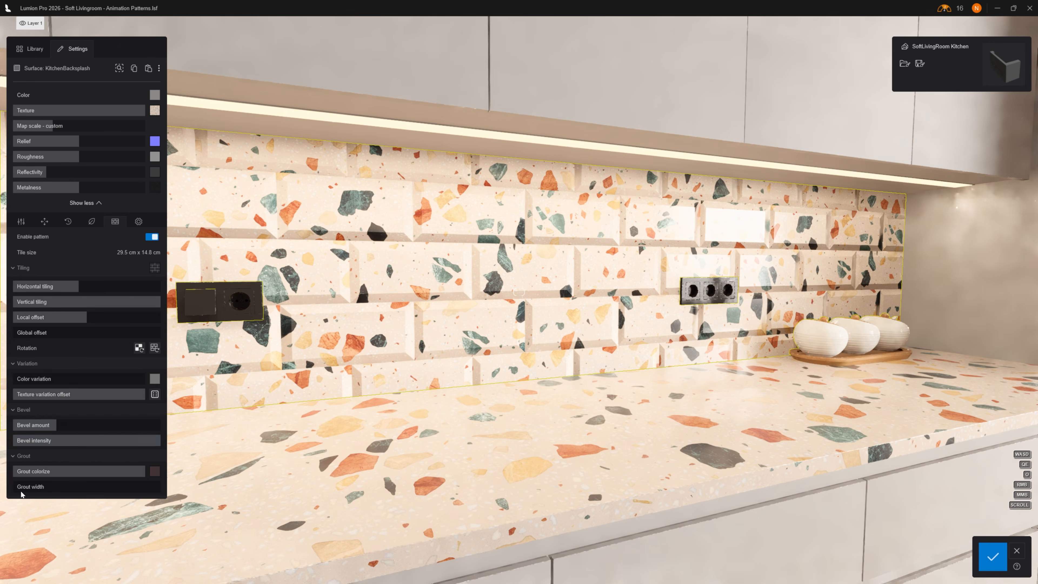
left_click_drag(13, 486, 22, 487)
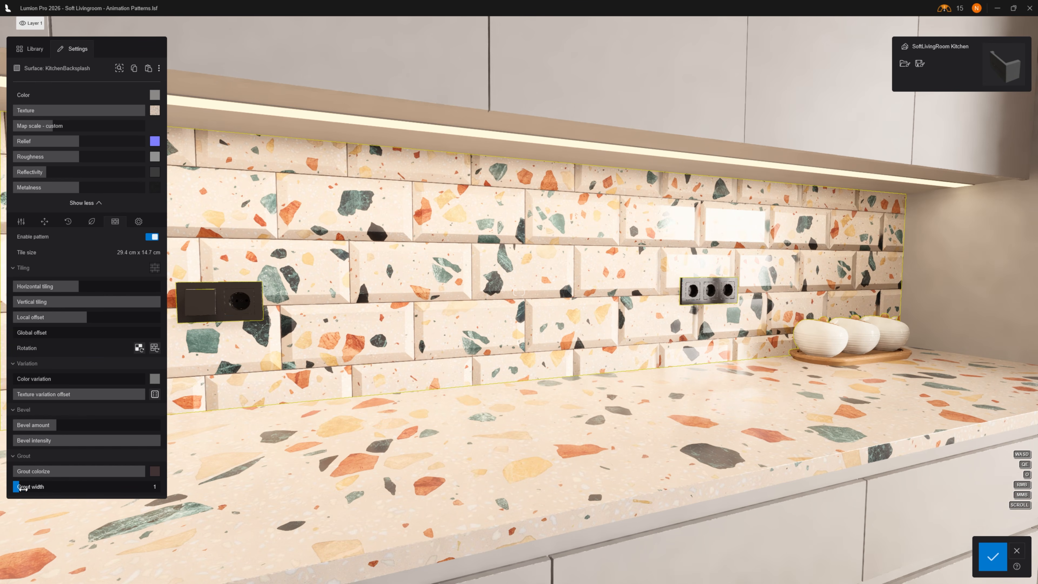
Choose a lighter gray-brown grout color for the backsplash and examine the beveled tiles from near and far.
left_click(155, 471)
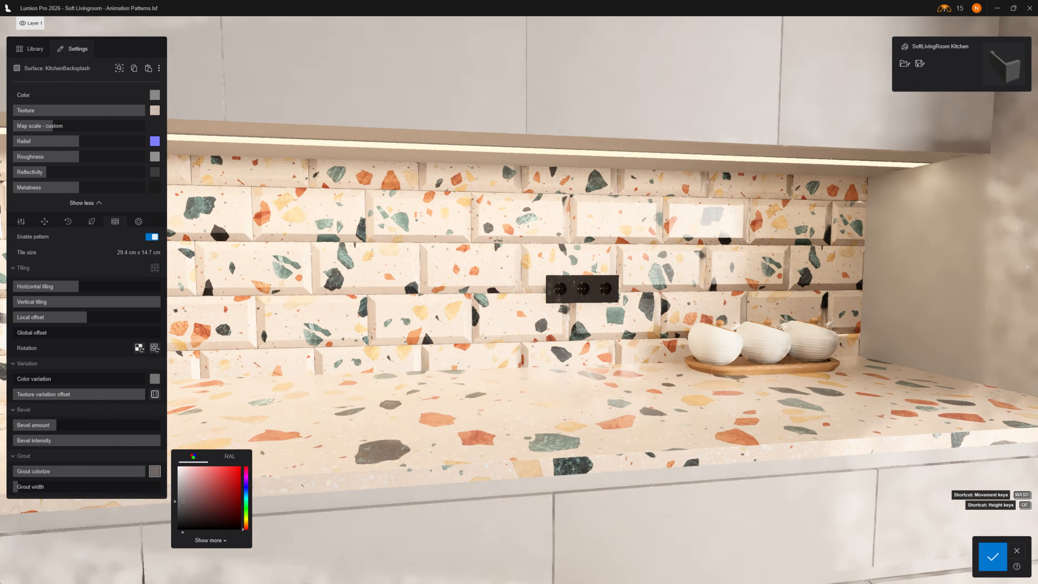
right_click_drag(332, 434, 325, 434)
key("a")
key("s")
key("d")
key("s")
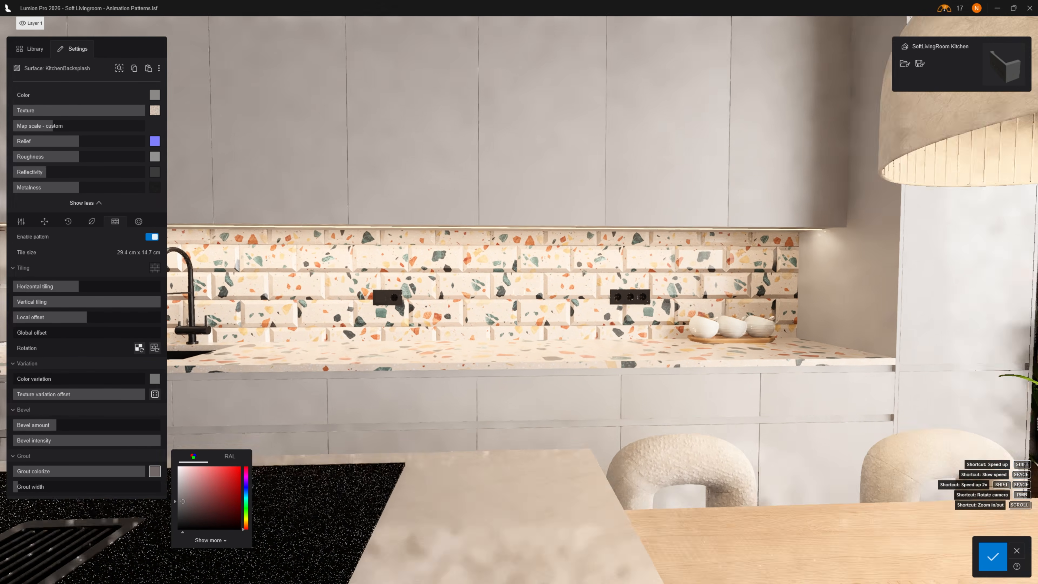
key("a")
key("d")
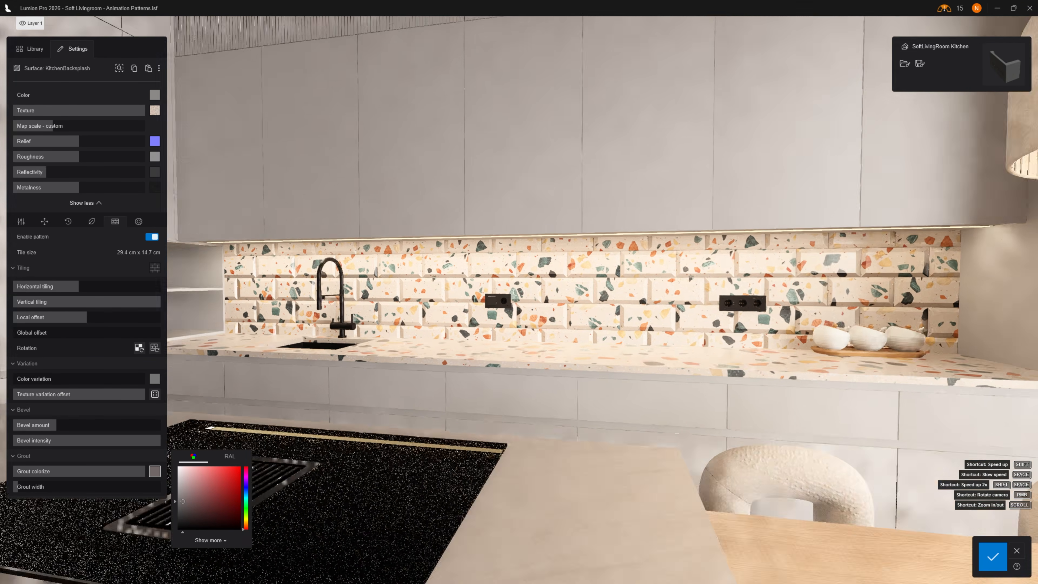
key("w")
key("a")
right_click_drag(572, 519, 607, 520)
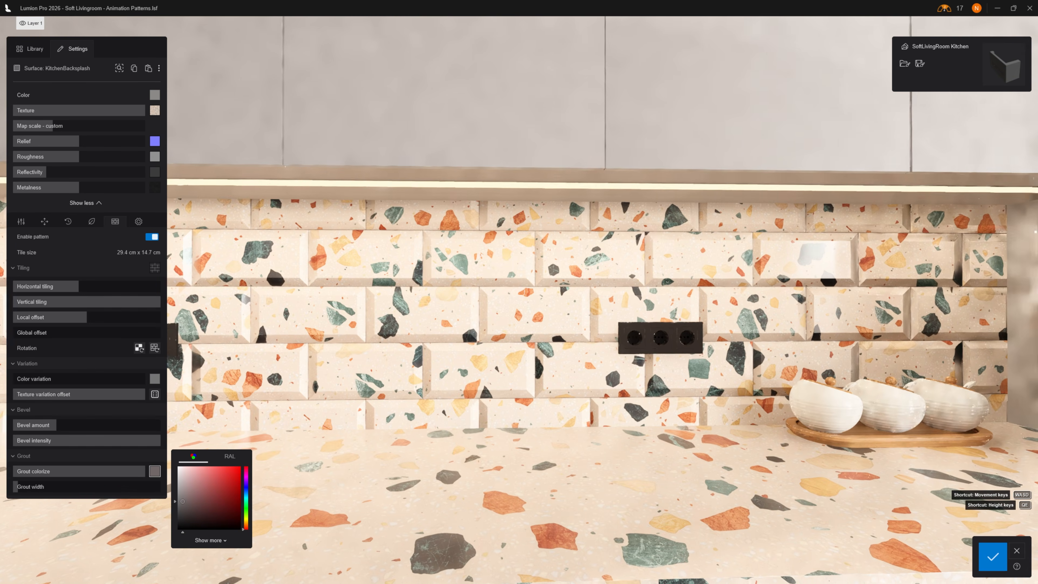
Save the backsplash material settings and rotate its tile pattern so the tiles stand upright.
left_click(993, 552)
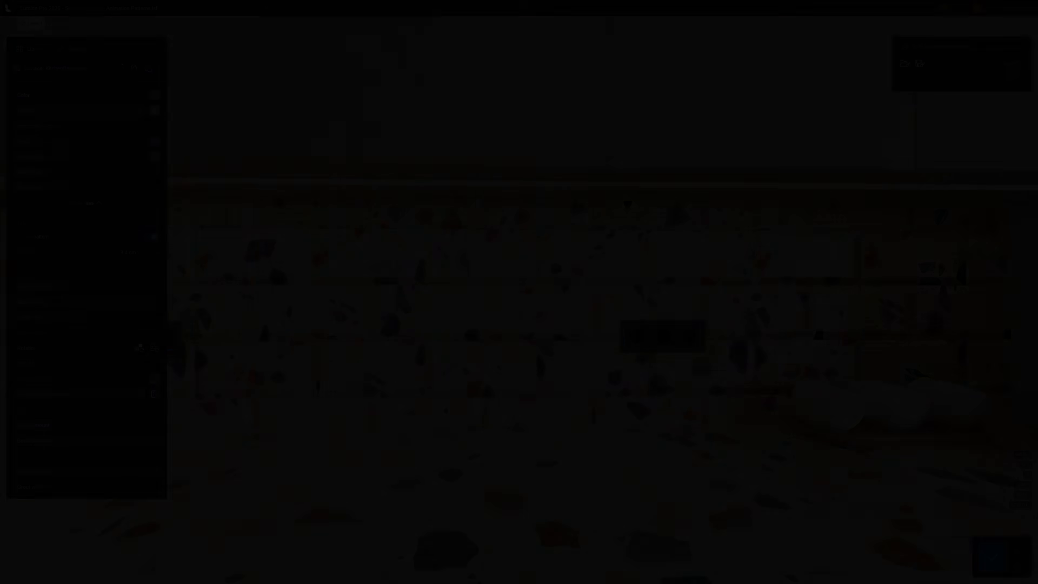
key("a")
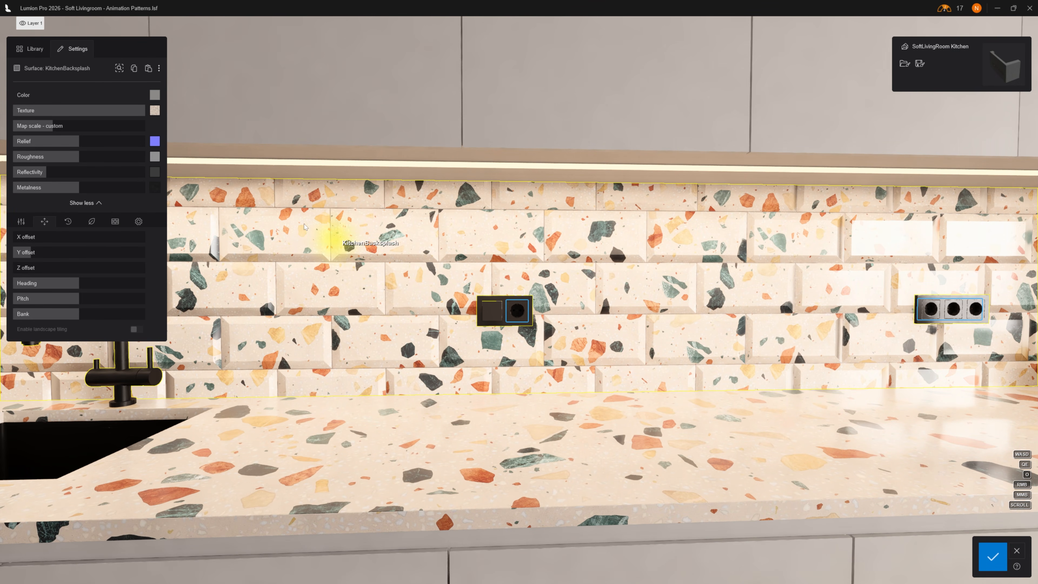
left_click(115, 221)
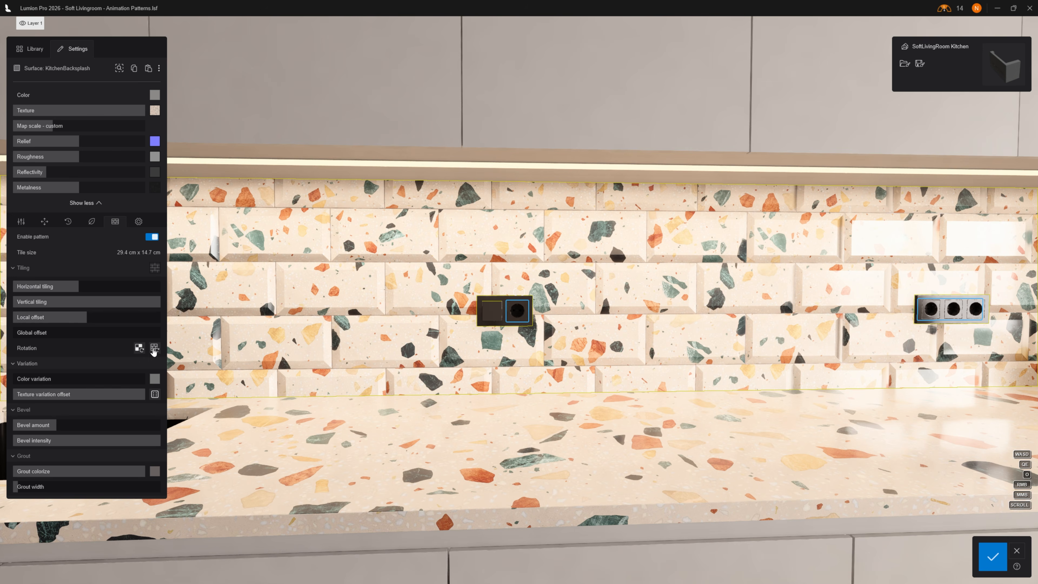
left_click(139, 348)
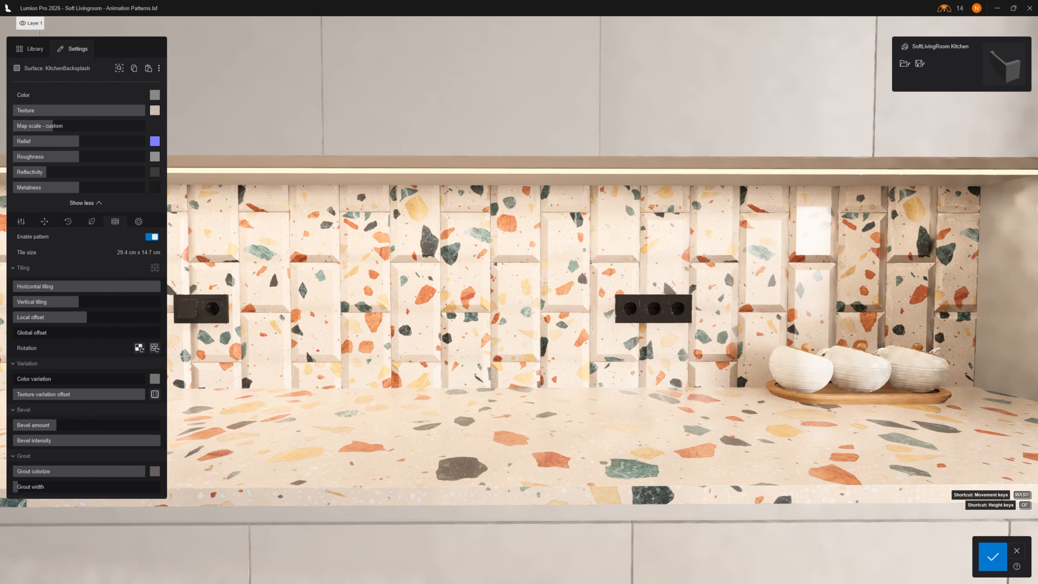
Set the backsplash's vertical tiling to 3x and reduce the map scale for 33.2 x 10.0 cm tiles.
left_click_drag(88, 303, 109, 302)
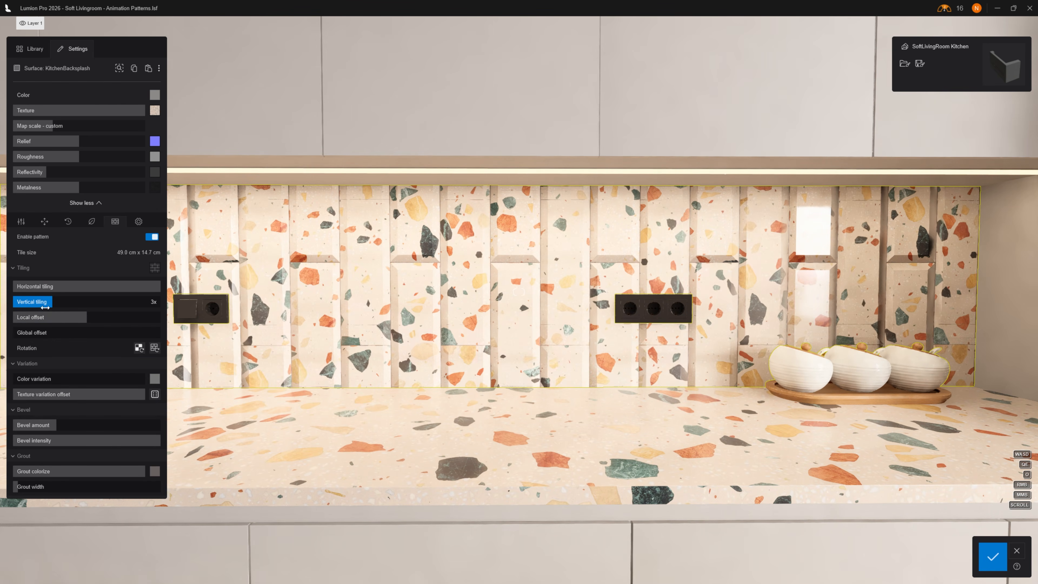
left_click_drag(17, 312, 32, 311)
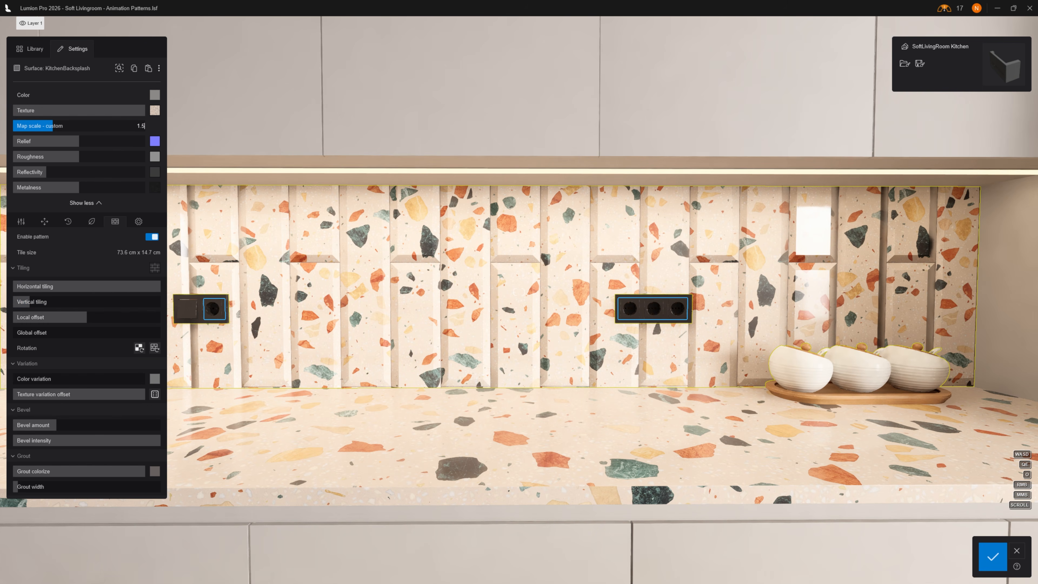
type("1.5")
key("Return")
Examine the upright backsplash tiles along the counter from both directions and up close.
right_click_drag(254, 220, 364, 223)
key("a")
key("w")
key("s")
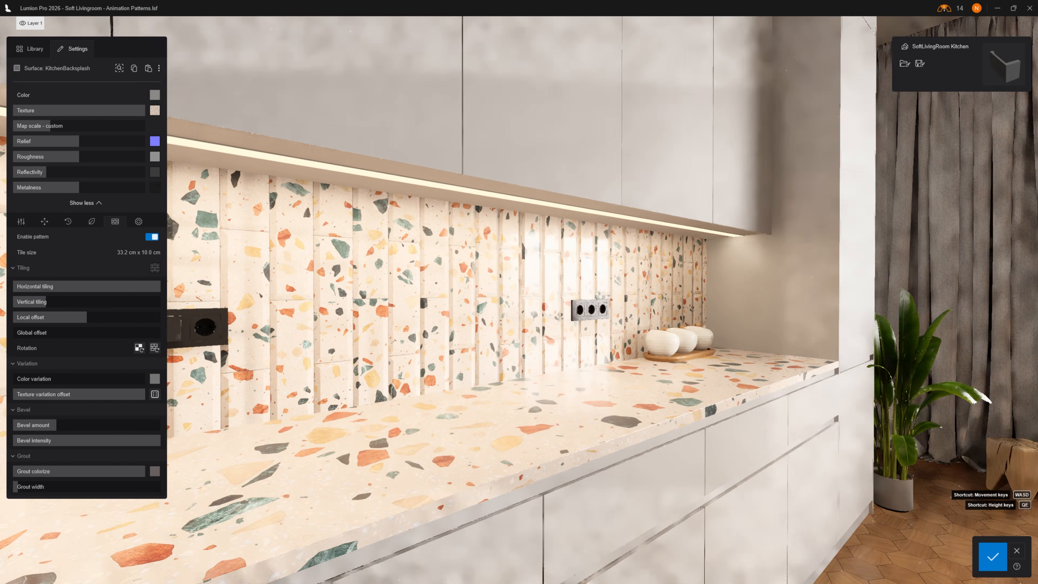
key("a")
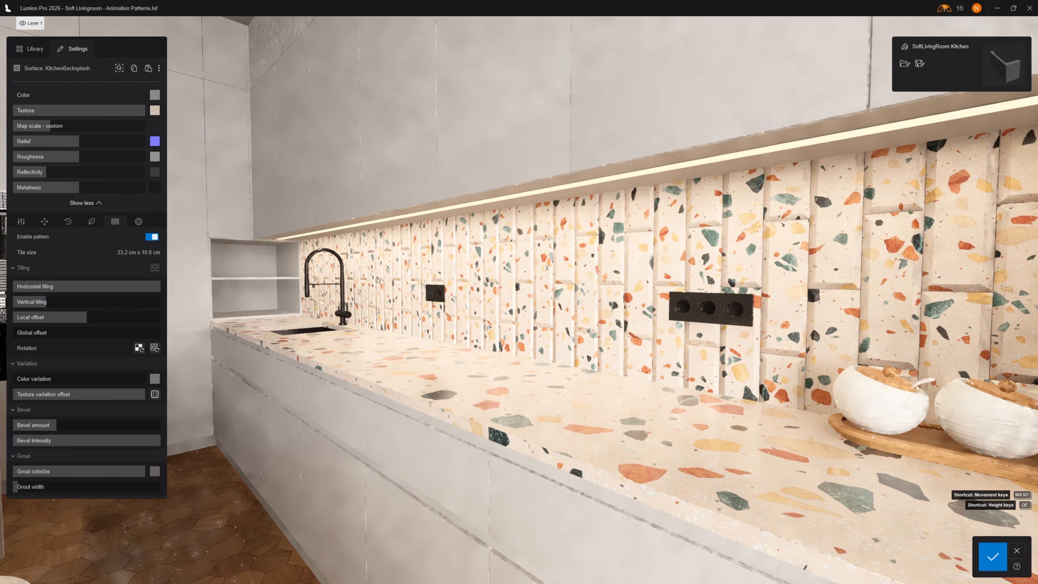
key("a")
right_click_drag(408, 291, 536, 282)
key("w")
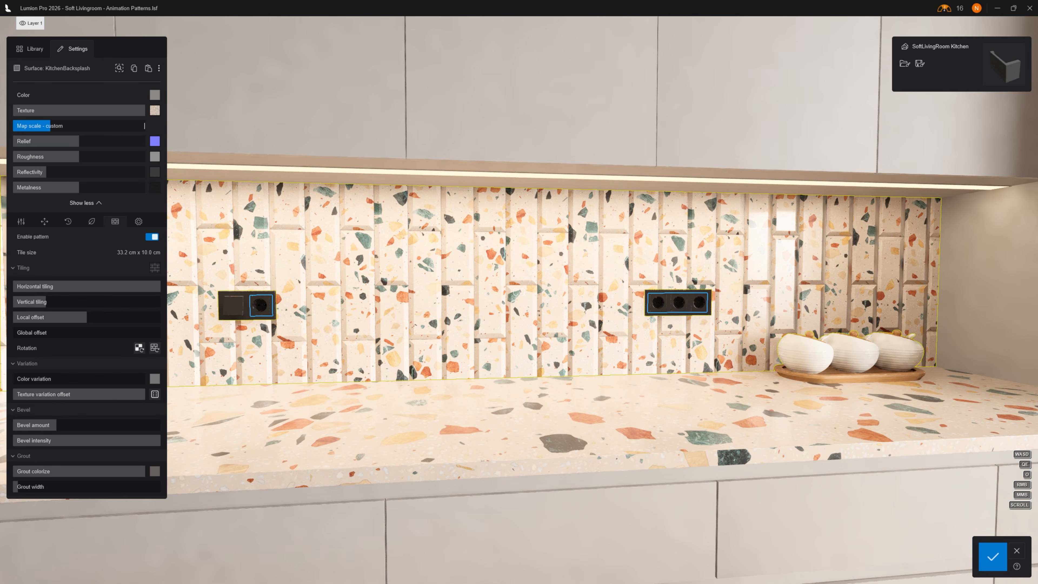
Set the backsplash's map scale to 0.5 for 16.6 x 5.0 cm tiles and check them along the counter.
type("0.5")
key("Return")
right_click_drag(459, 236, 518, 241)
key("a")
key("w")
key("a")
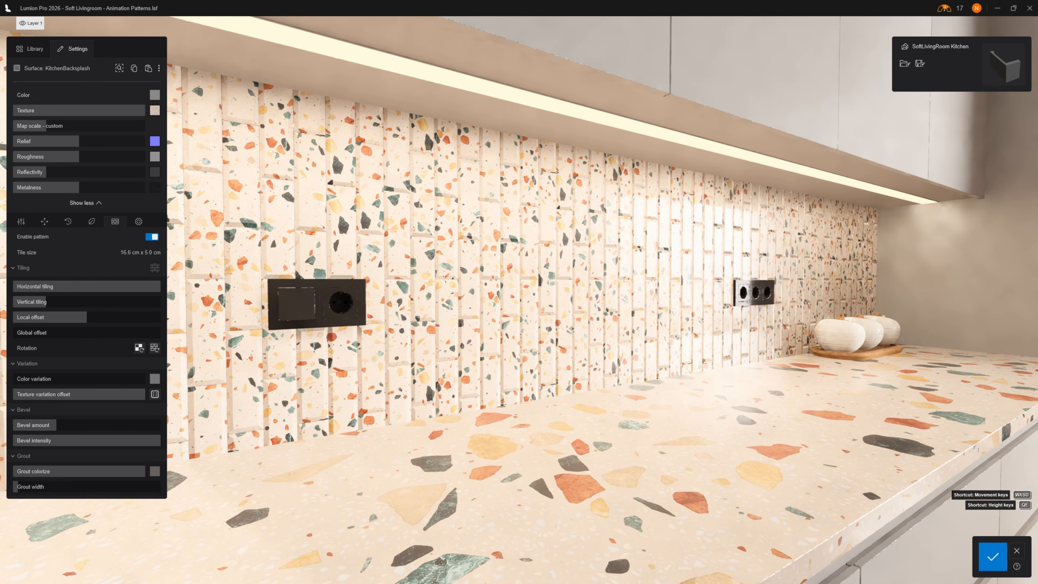
Choose a dark reddish-brown grout color and lower the backsplash's texture strength to about 80%.
left_click(154, 471)
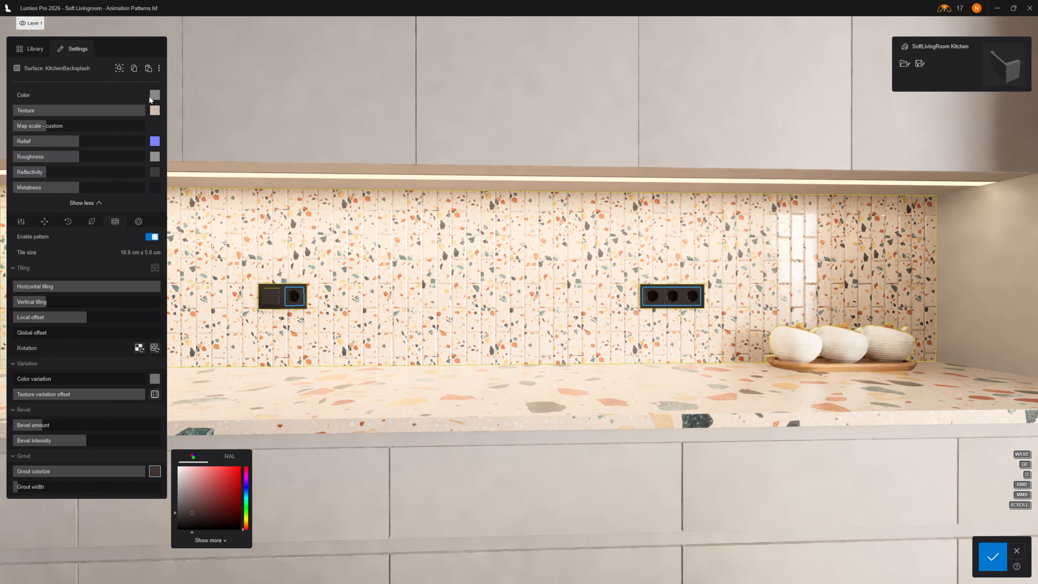
left_click(154, 95)
left_click_drag(133, 110, 118, 119)
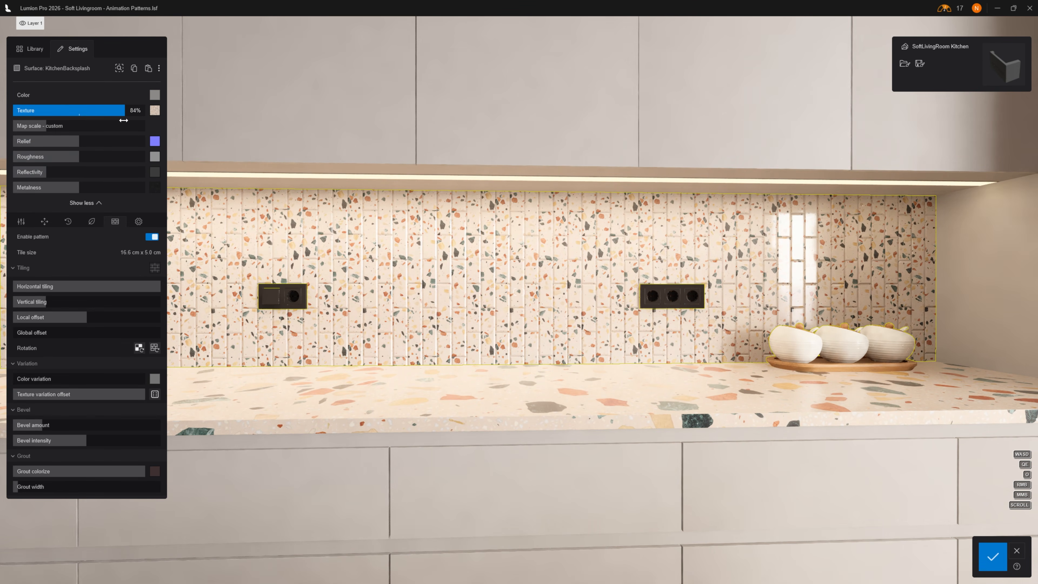
Color the backsplash tiles dark blue with the texture strength at 50% and inspect them from an angle.
left_click(154, 96)
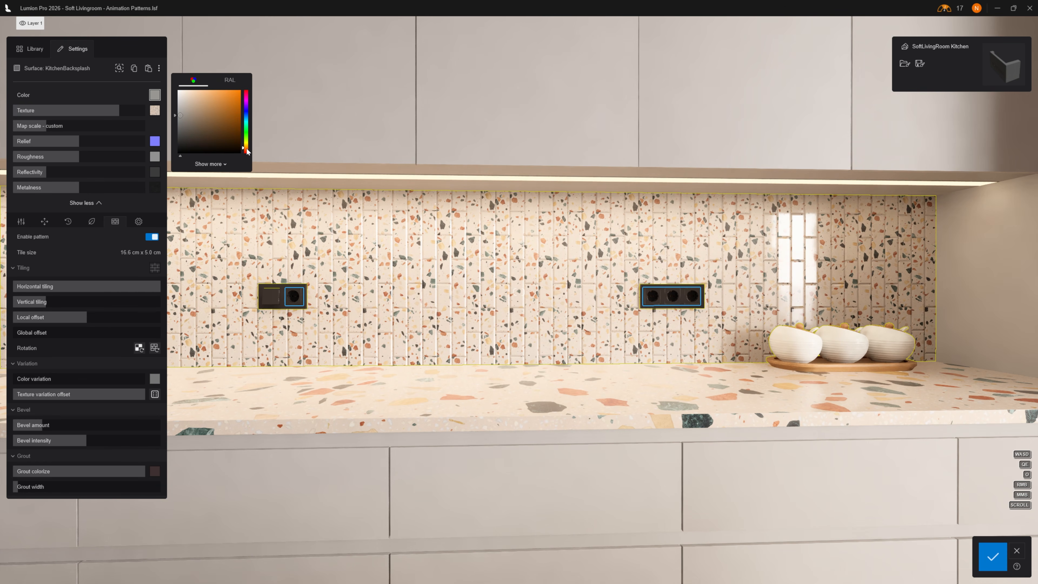
left_click_drag(245, 120, 246, 113)
left_click(209, 134)
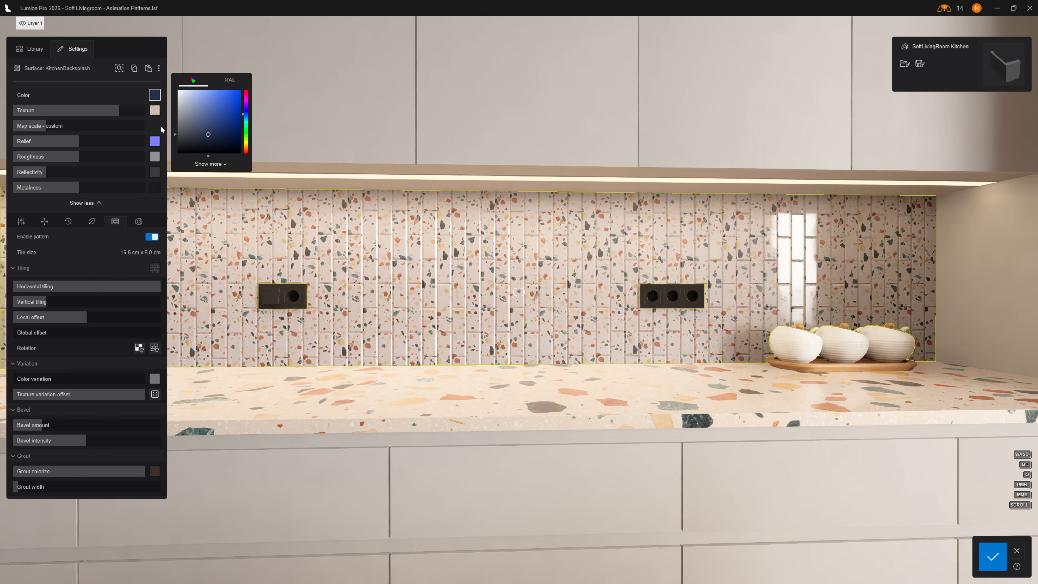
left_click_drag(117, 112, 79, 116)
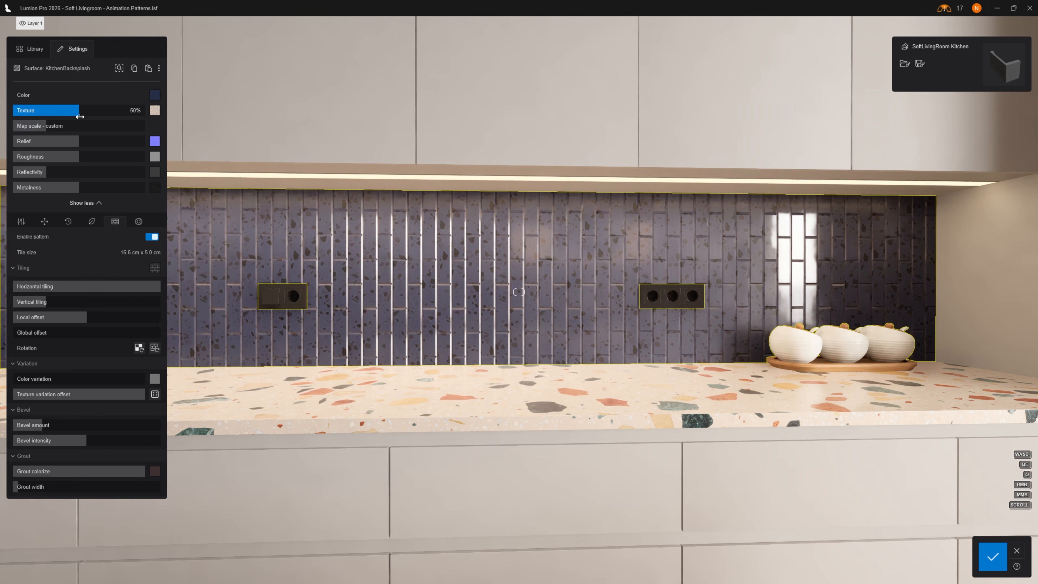
key("a")
right_click_drag(350, 184, 442, 213)
key("s")
key("d")
Raise the backsplash's texture strength to its maximum and view the tiles along the counter.
left_click_drag(98, 111, 148, 112)
key("a")
right_click_drag(351, 184, 477, 167)
key("s")
key("w")
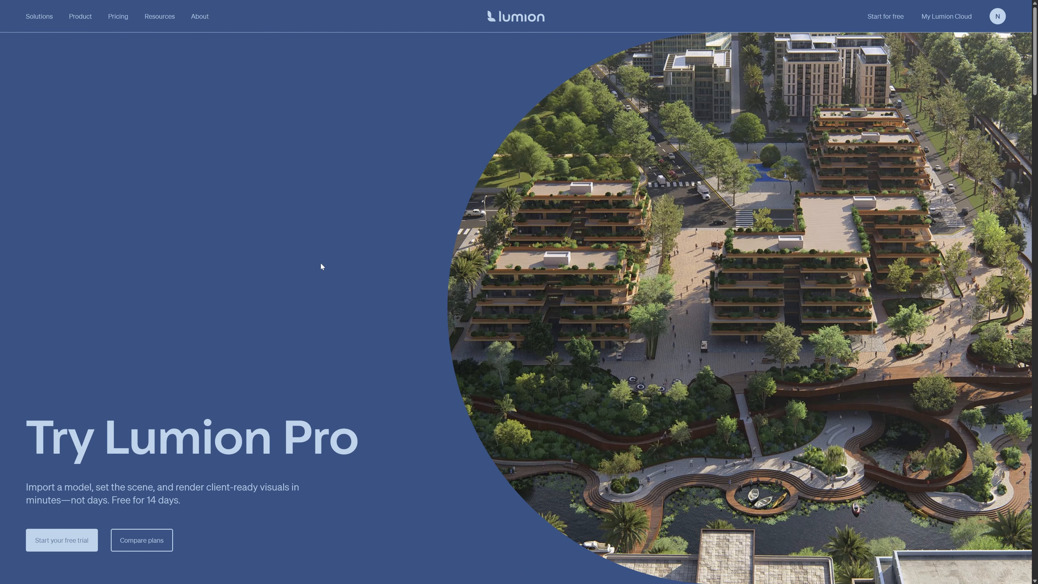
Switch to the Lumion website and view the Pro trial page and the Get Lumion Student form.
scroll(320, 266, "down", 5)
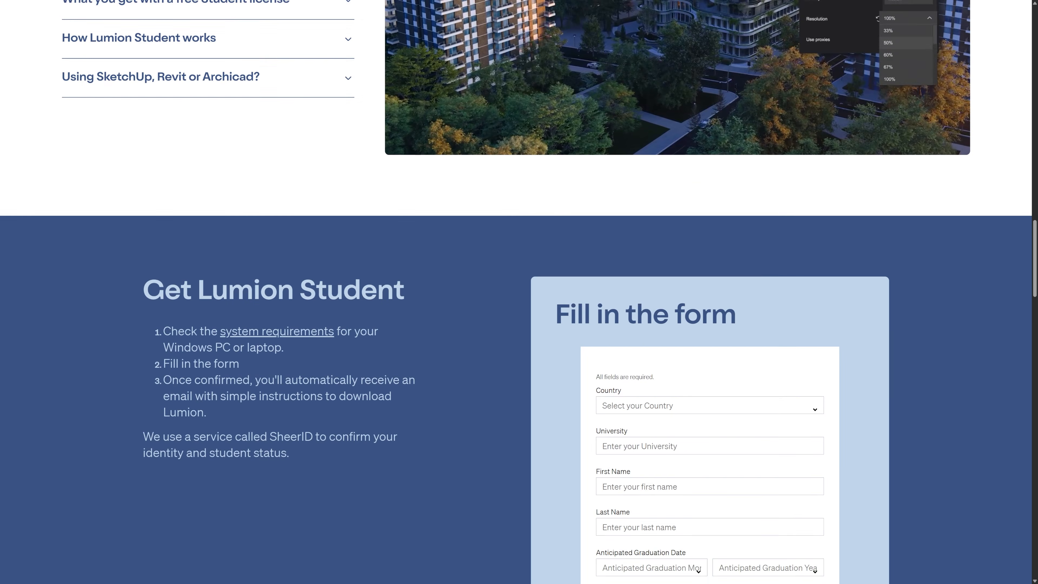
scroll(475, 288, "down", 5)
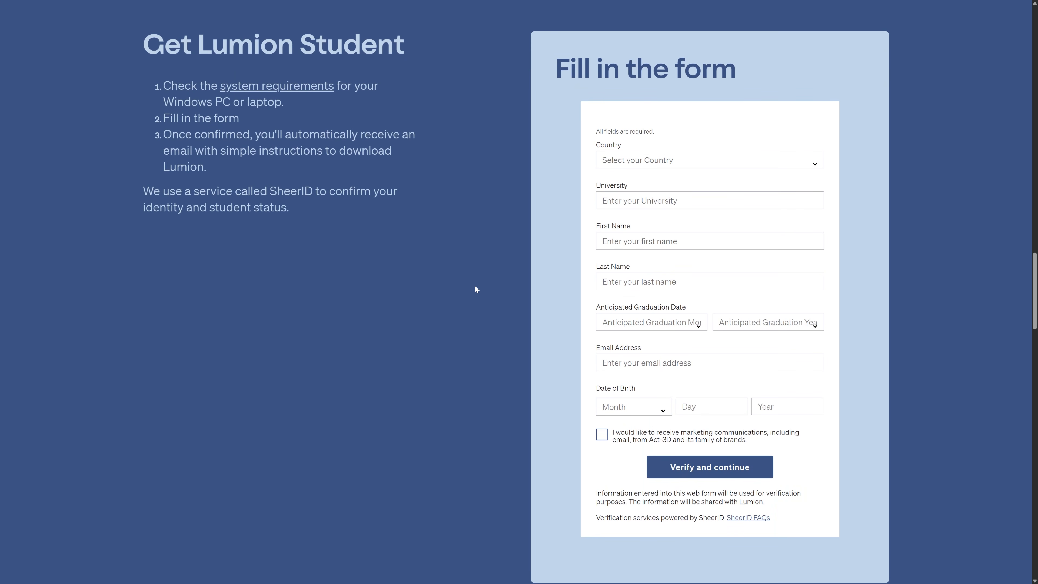